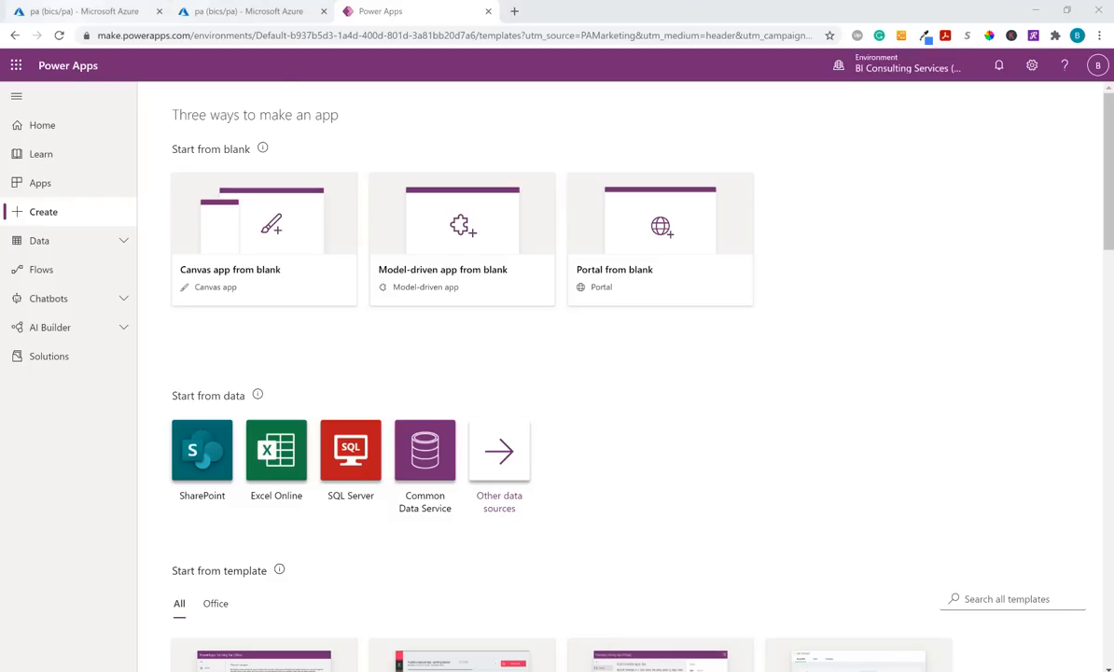
Step: Switch to the Azure query editor and examine the salesorderinventorytbl table definition, insert statement and query results
left_click(84, 11)
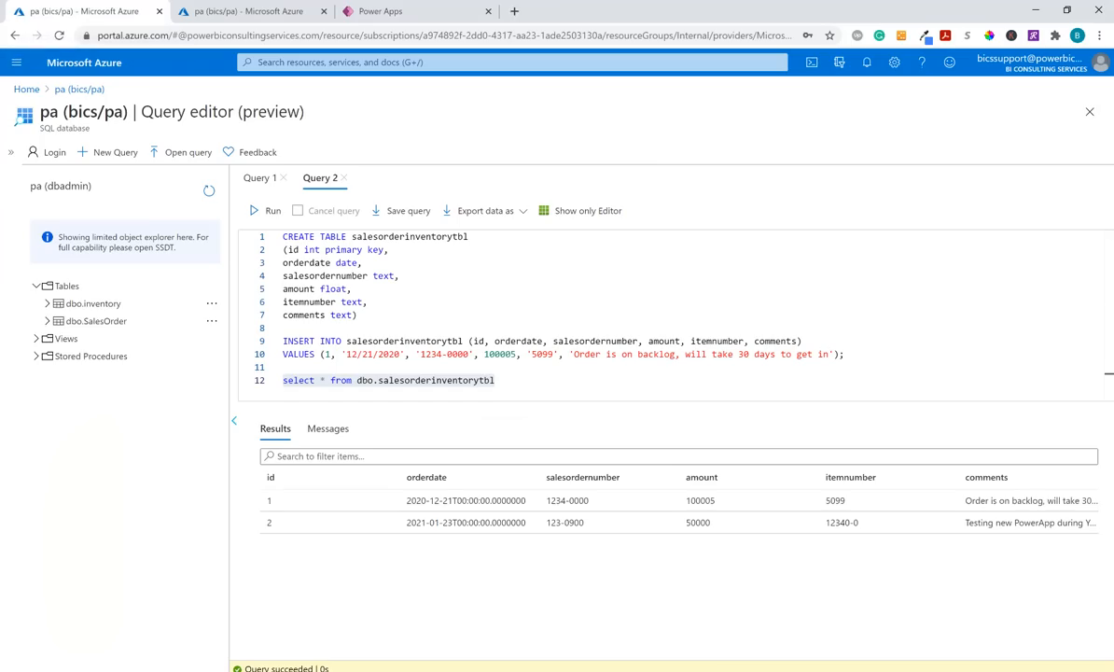
left_click(410, 288)
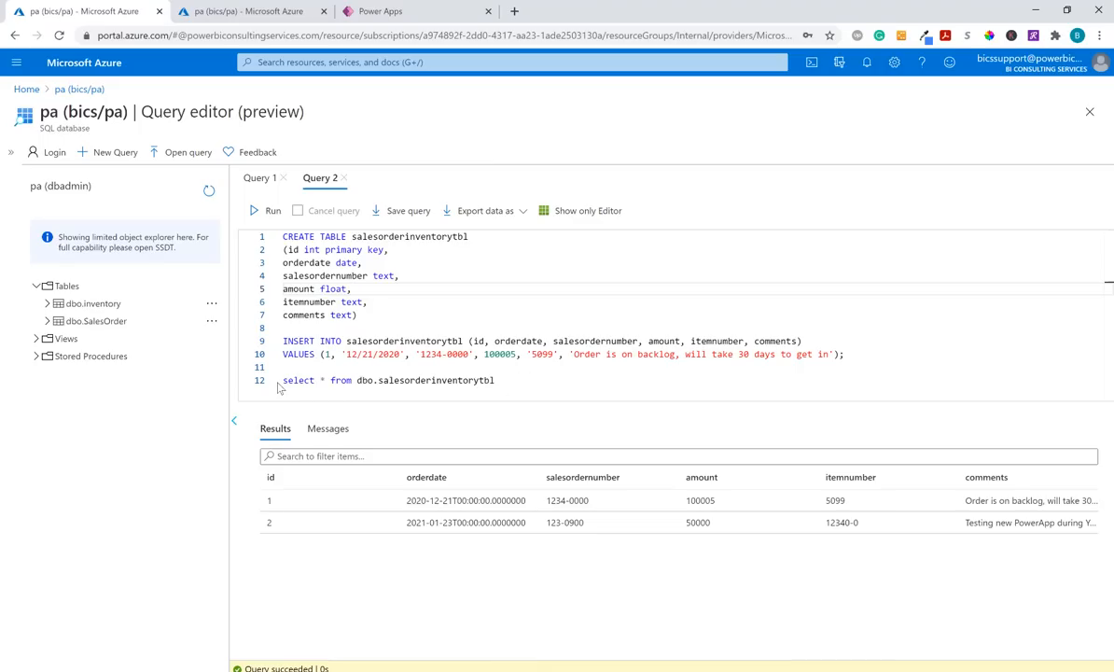
Step: Switch to Power Apps and create a blank canvas app in Tablet format named "YouTube Video PowerApp & SQL Integration"
left_click(387, 12)
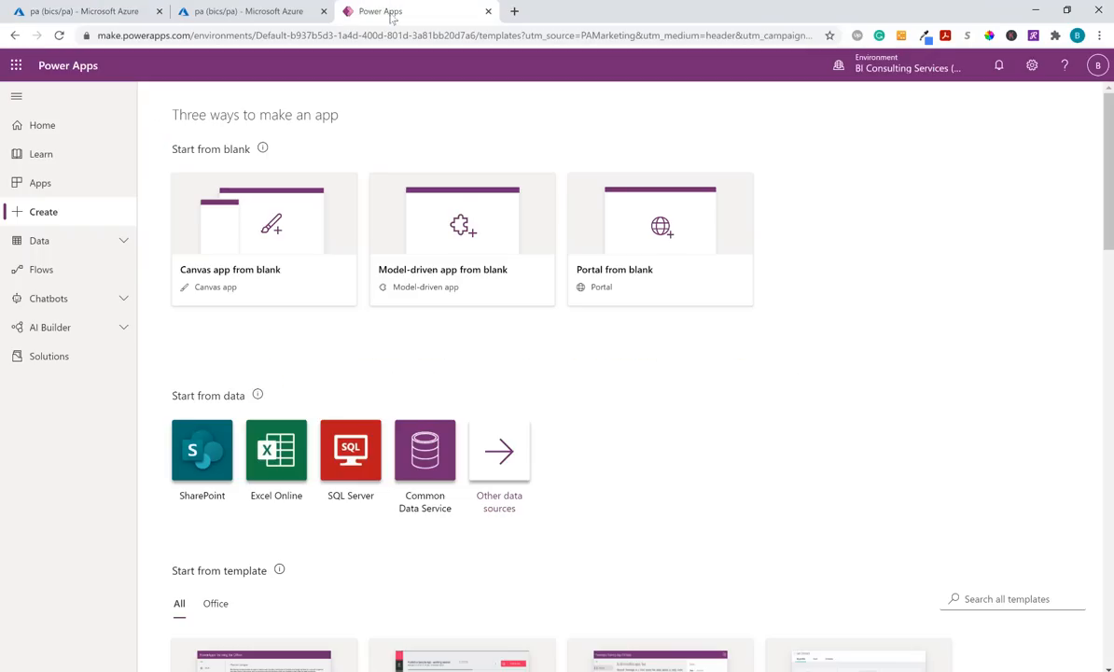
left_click(285, 275)
left_click(582, 245)
type("YouTu")
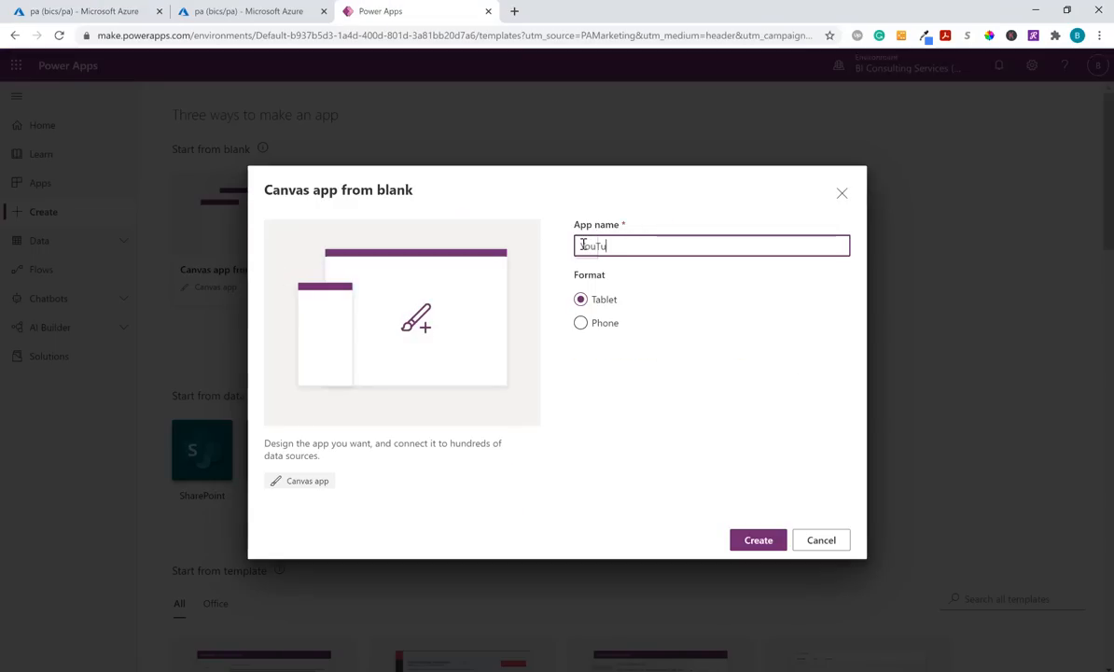
type("be Video PowerApp ")
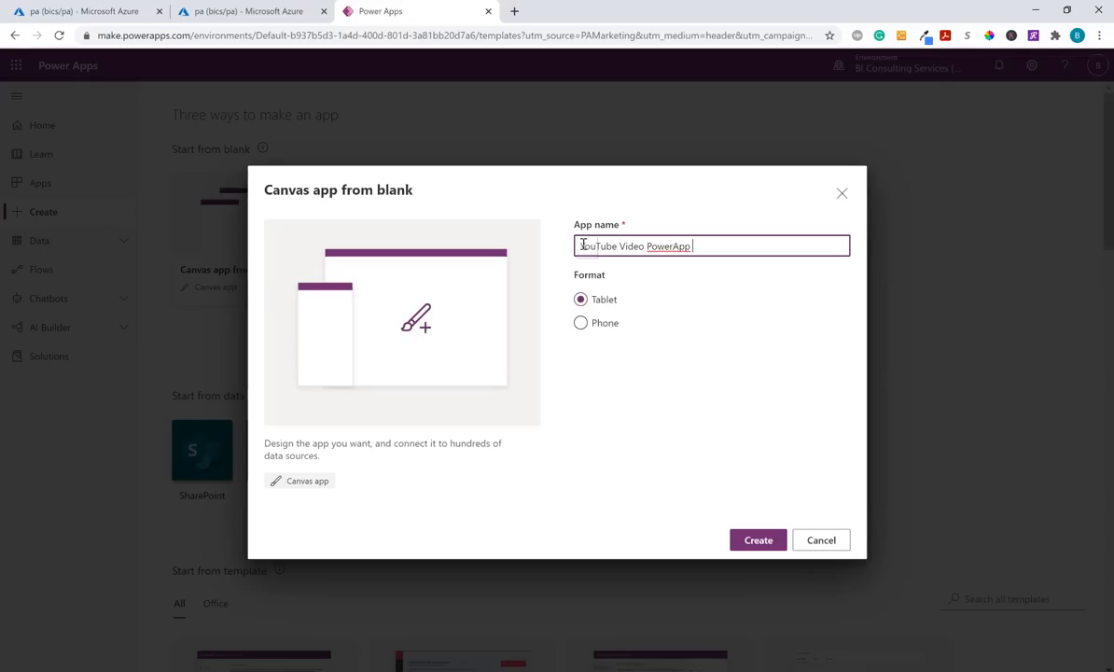
type("& SQL Integration")
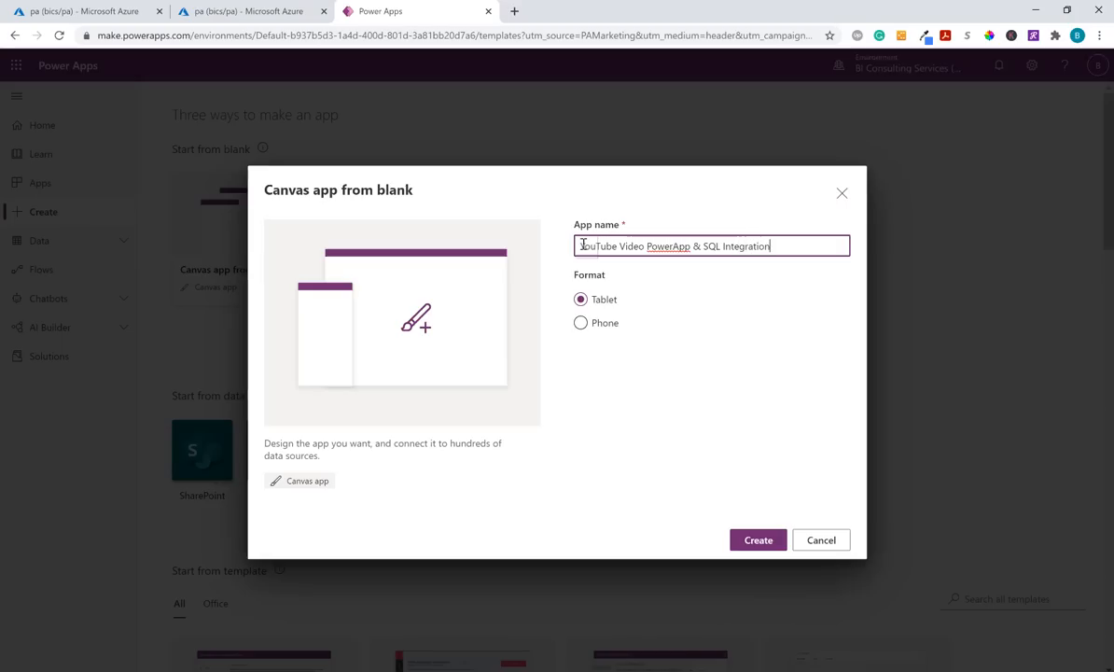
left_click(701, 246)
left_click(757, 538)
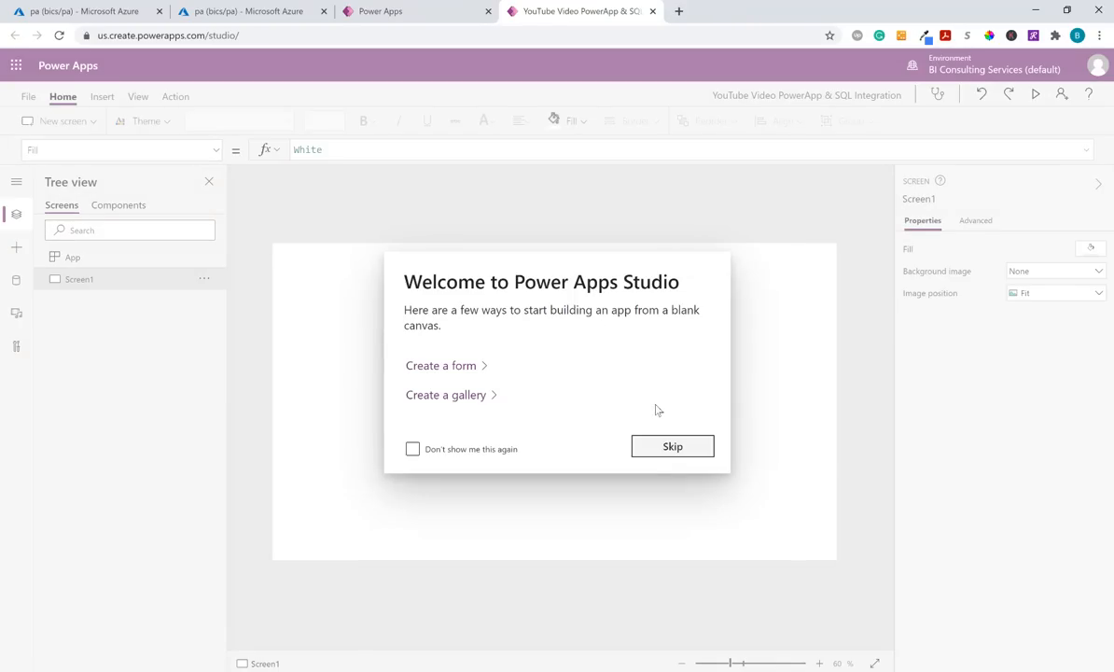
Step: Skip the welcome dialog and start a new SQL Server connection that uses SQL Server Authentication
left_click(674, 451)
left_click(614, 408)
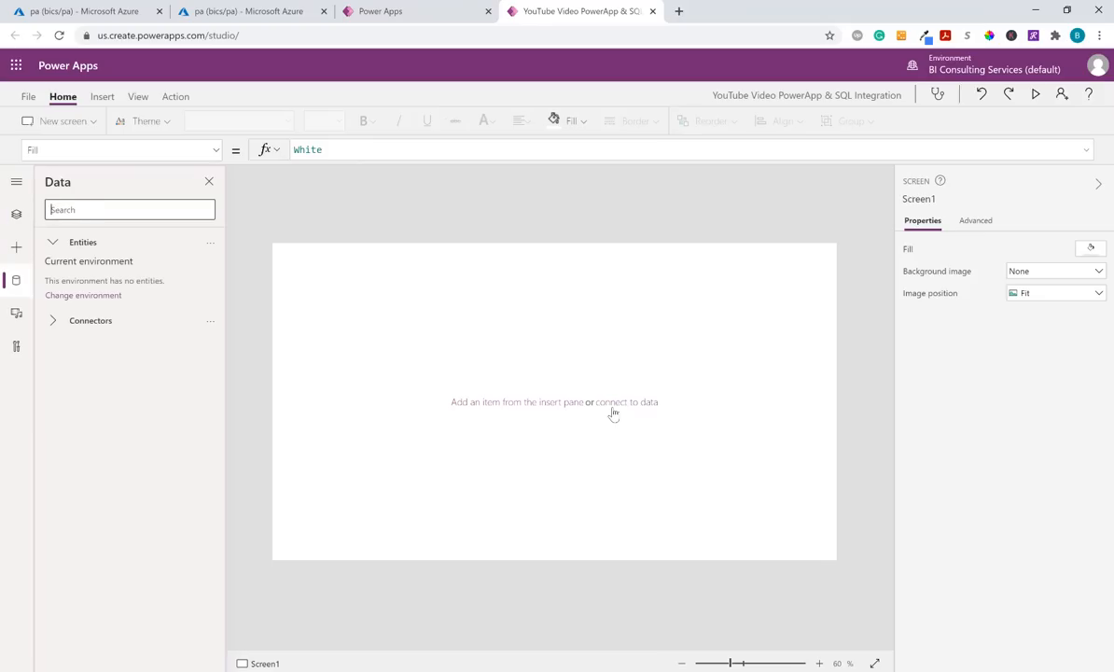
left_click(56, 320)
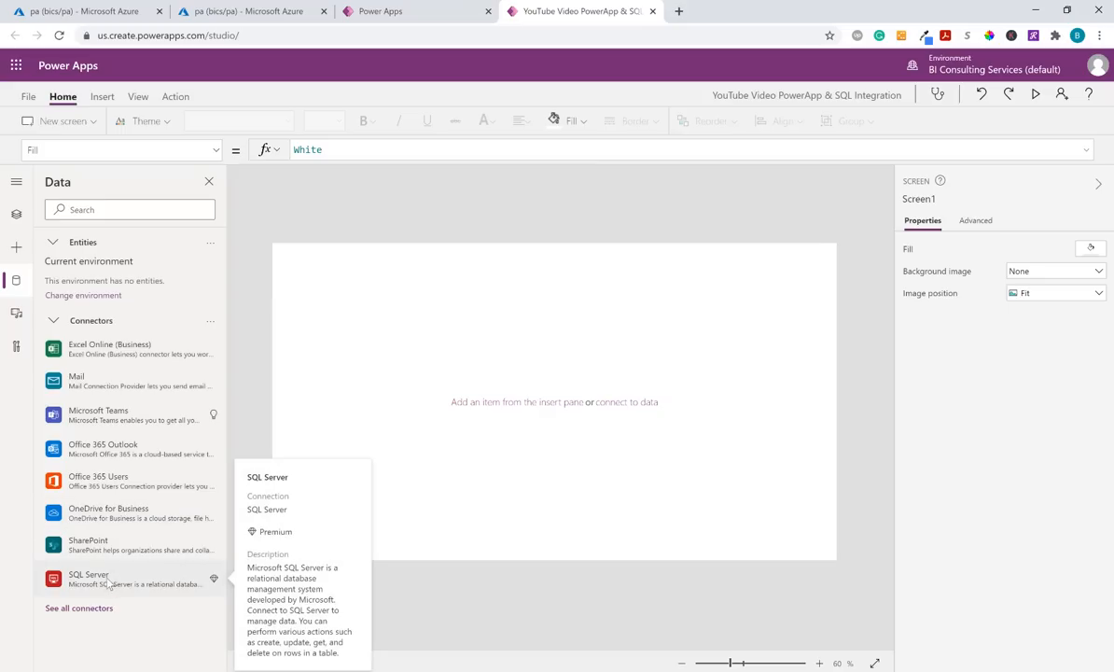
left_click(108, 582)
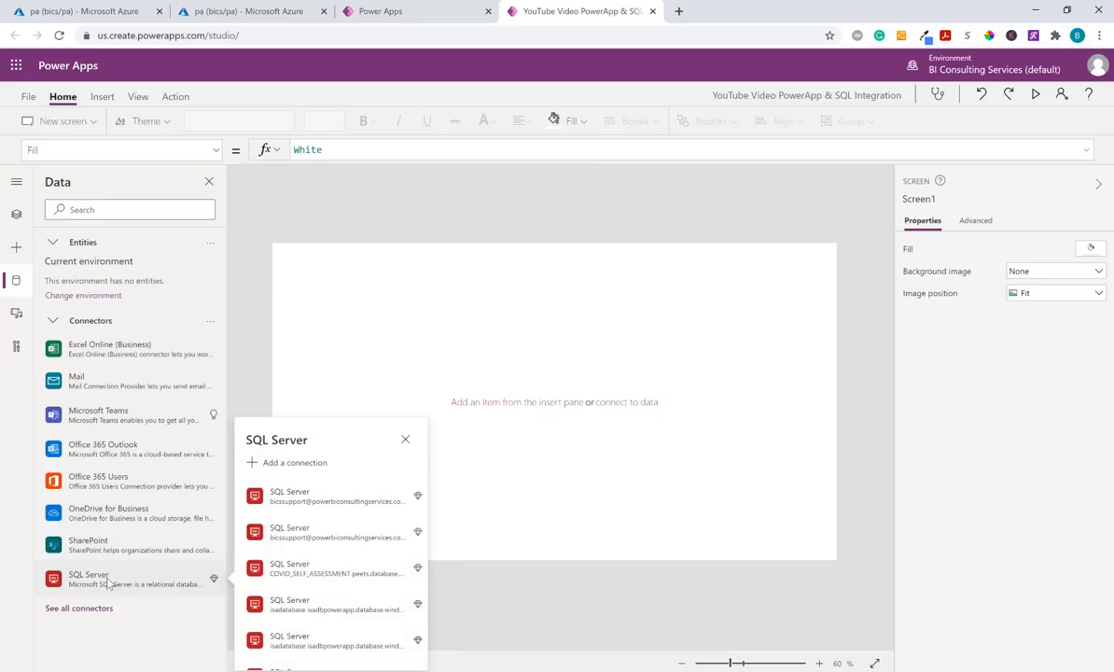
left_click(278, 464)
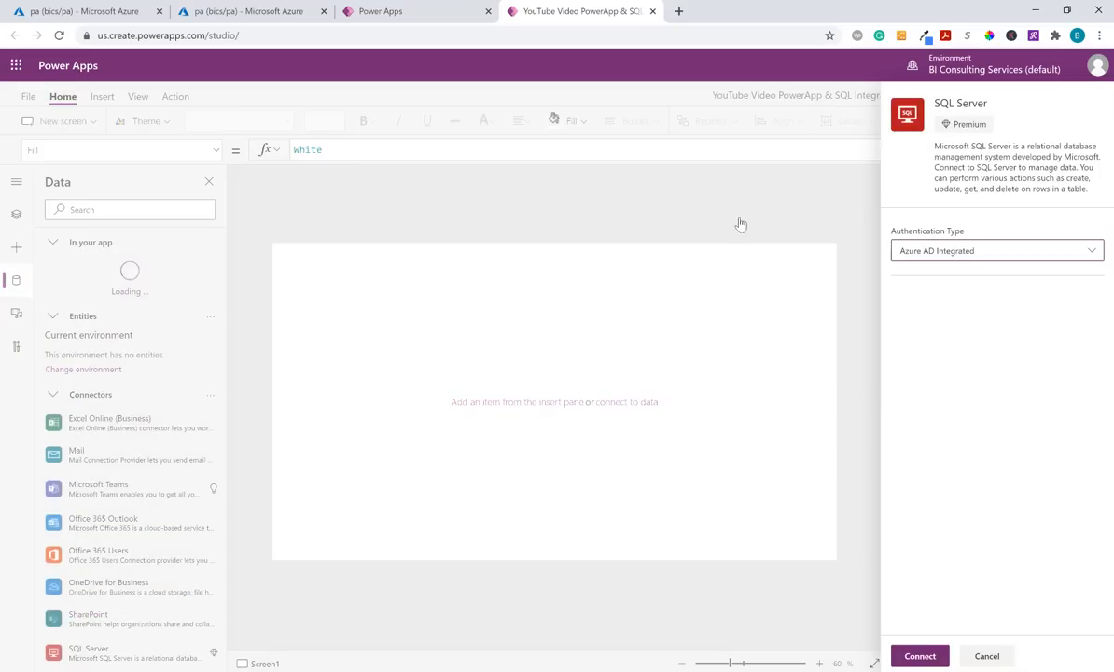
left_click(936, 251)
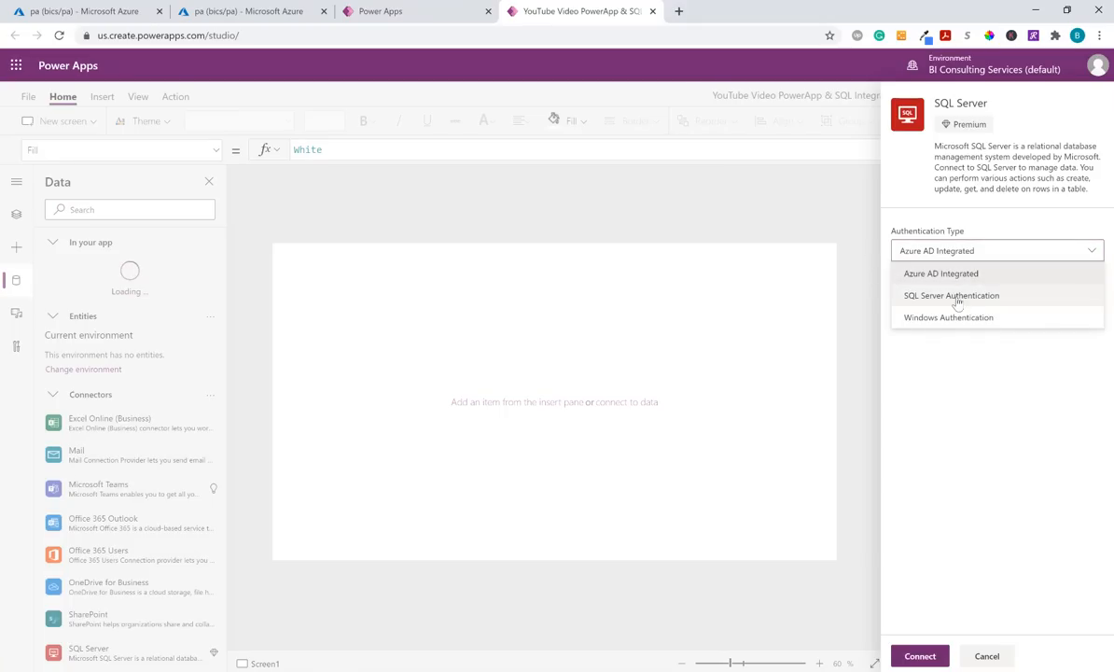
left_click(953, 295)
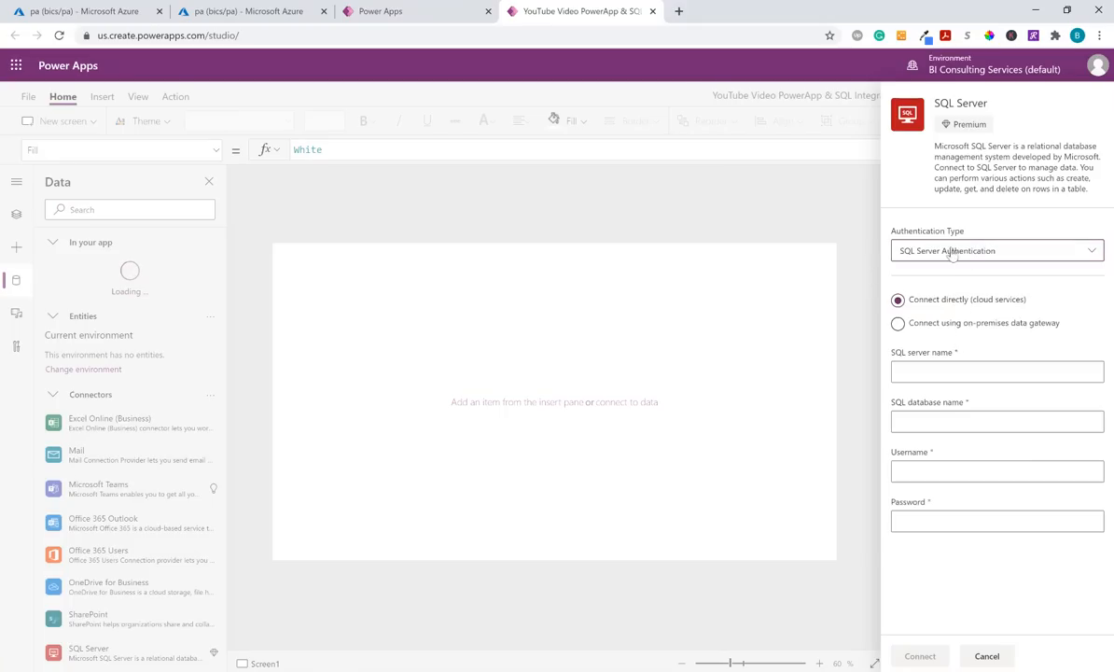
Step: Copy the server name from the Azure database overview and enter it as the SQL server name, bics.database.windows.net
left_click(919, 371)
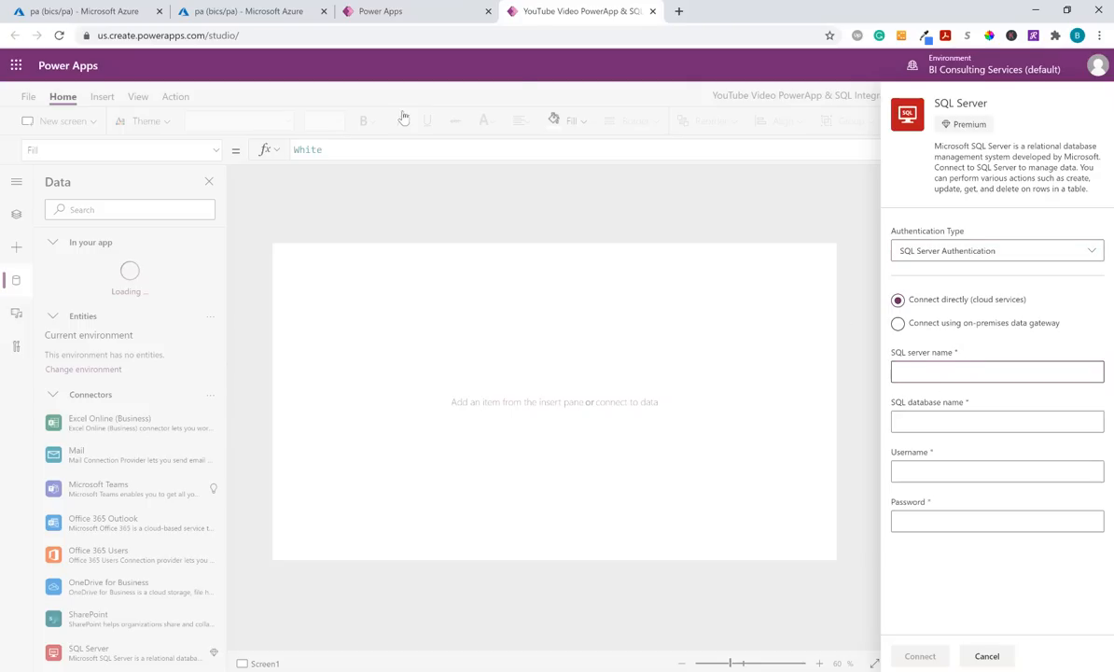
left_click(247, 11)
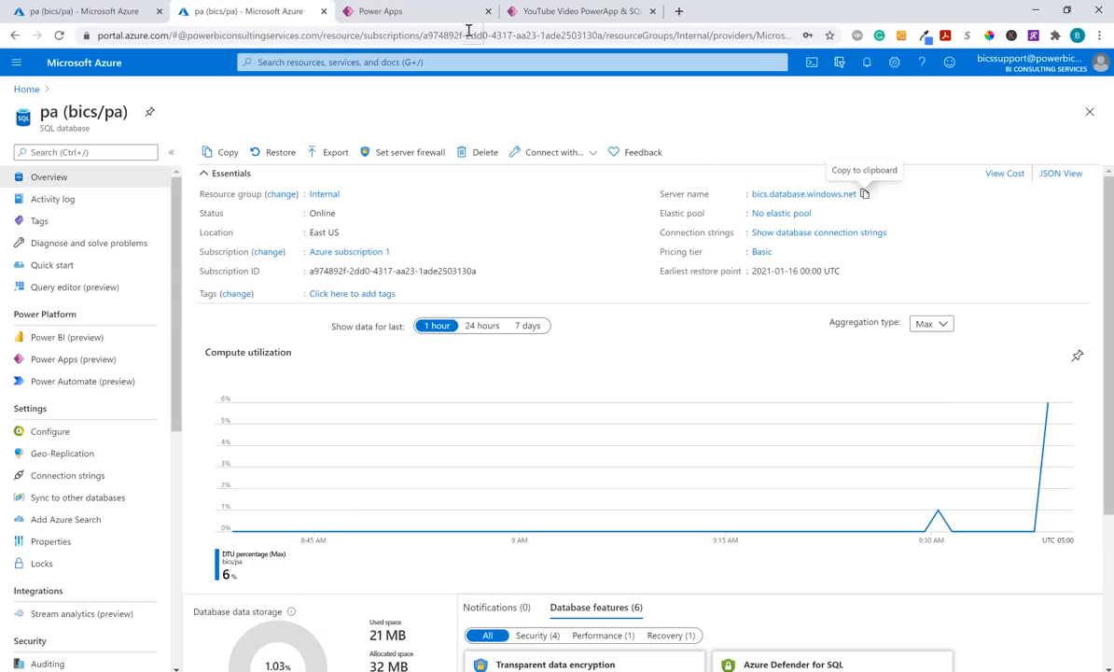
left_click(864, 194)
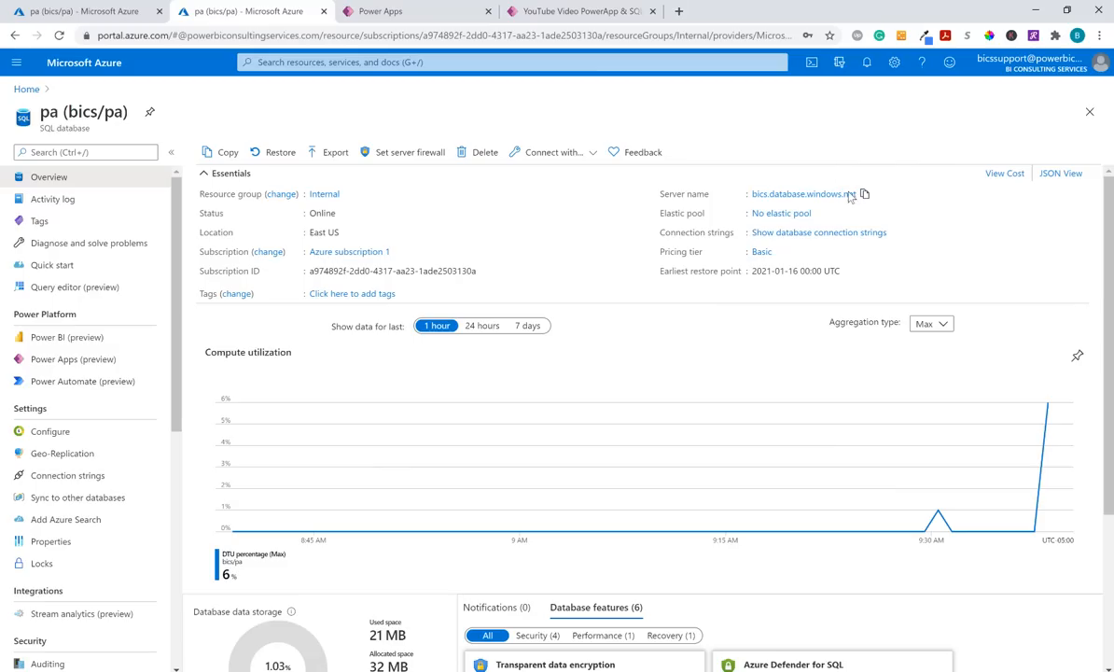
left_click(572, 8)
left_click(938, 371)
key("ctrl+v")
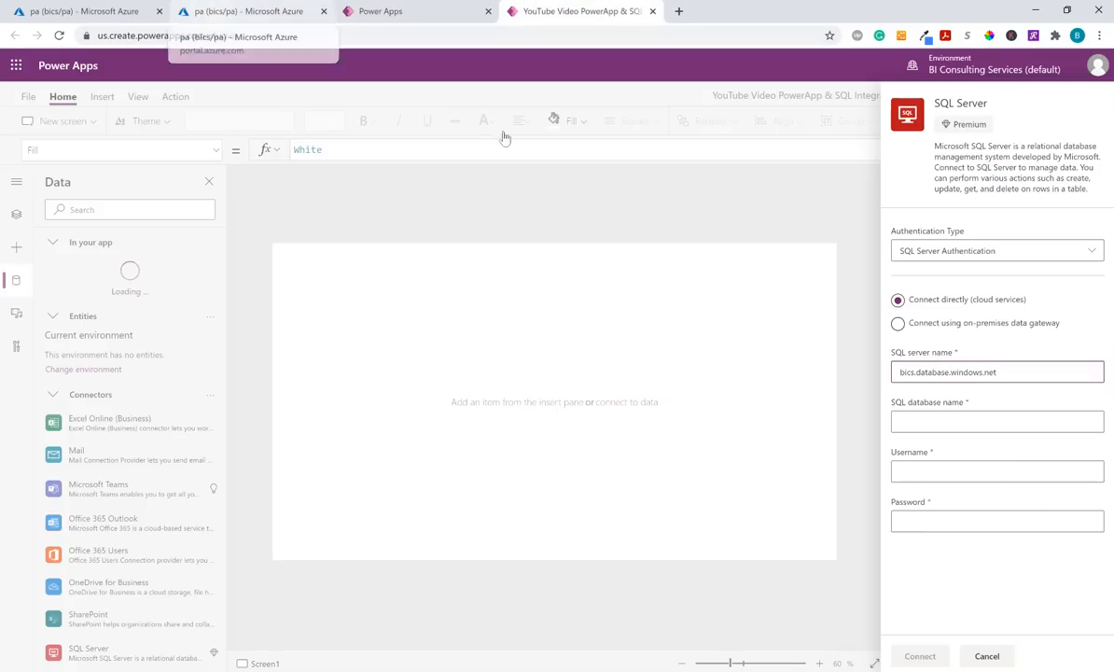
Step: Enter the database name pa, the username dbadmin and the account password, and establish the connection
left_click(928, 419)
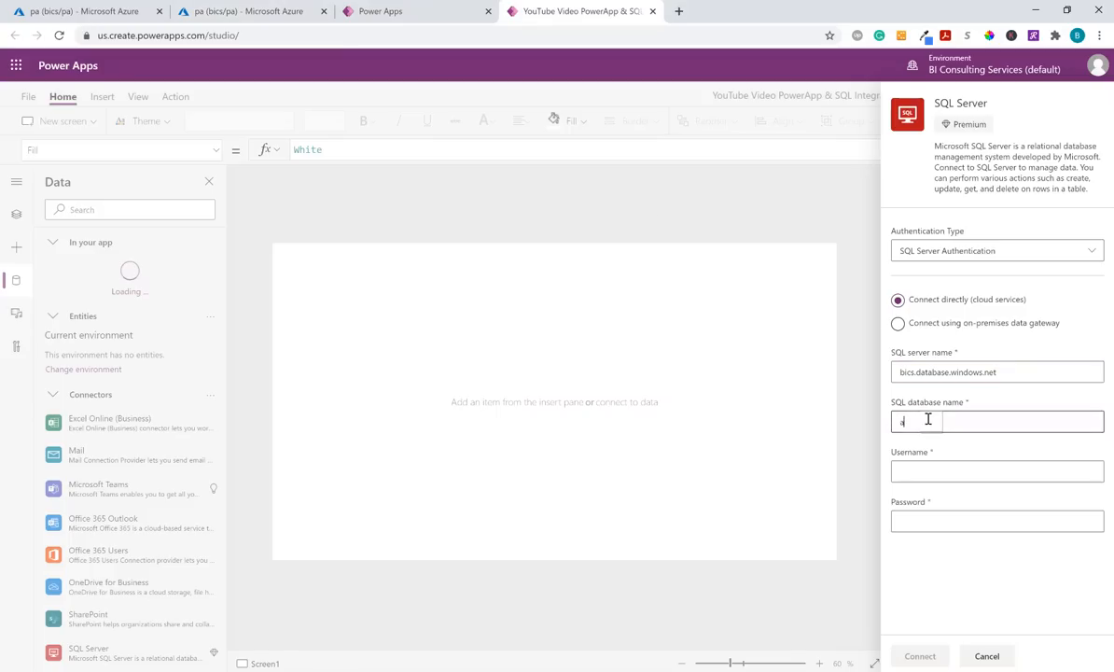
type("pa")
key("Tab")
type("dbadmin")
key("Tab")
type("*****")
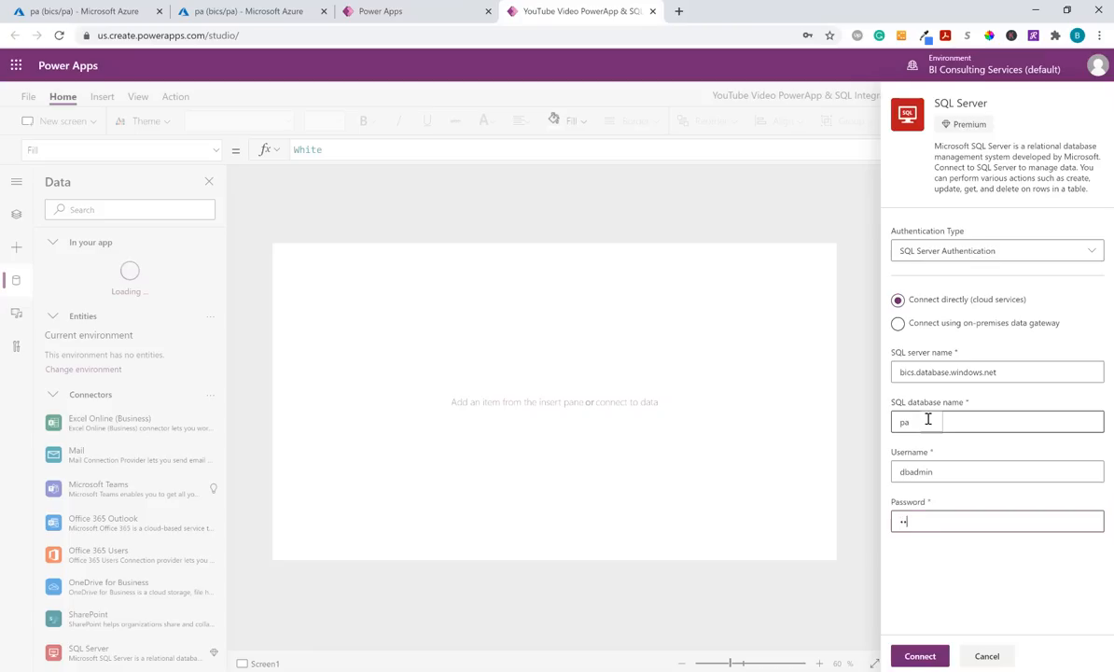
type("***")
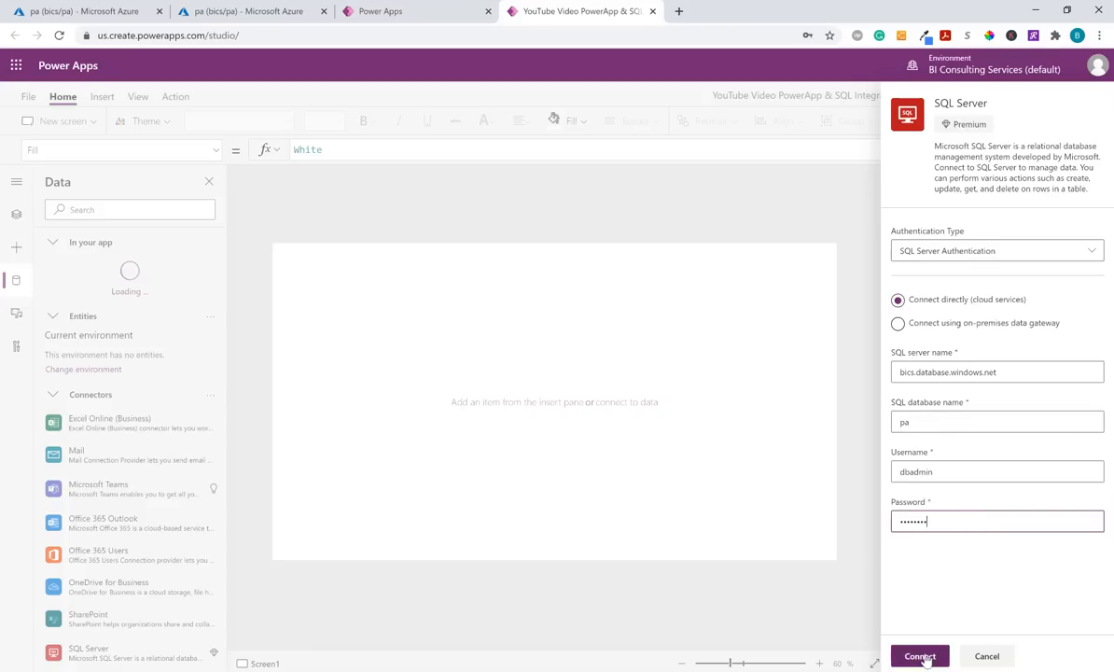
left_click(920, 657)
Step: Choose the salesorderinventorytbl table and connect it to the app
left_click(604, 409)
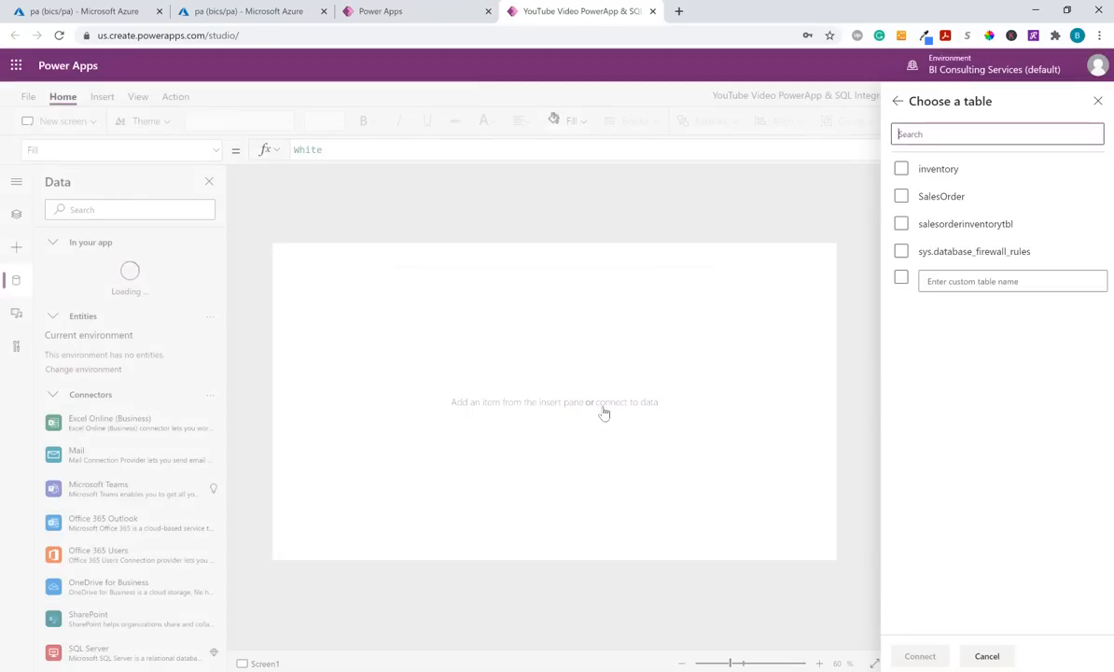
left_click(901, 223)
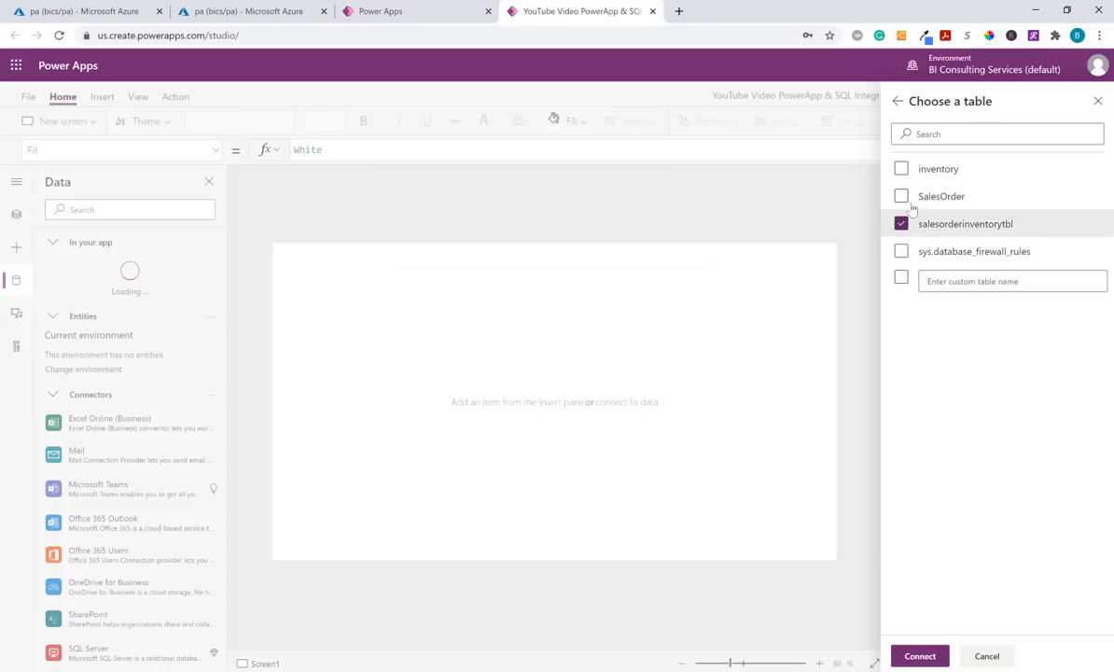
left_click(919, 656)
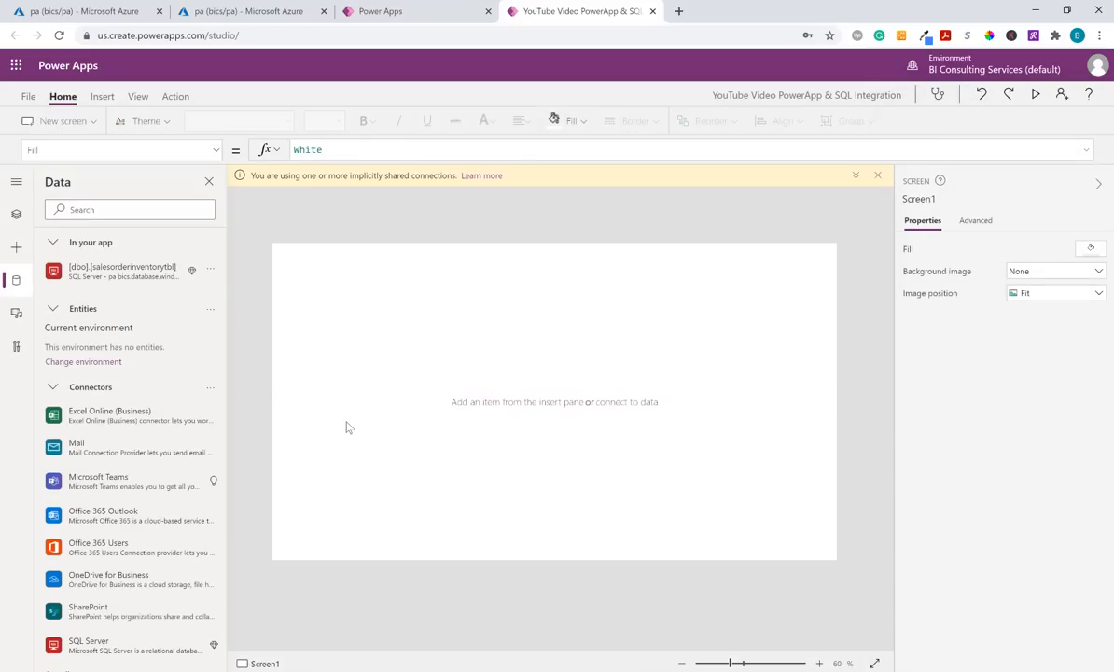
Step: Insert a data table with [dbo].[salesorderinventorytbl] as its data source and resize it to about 1238 by 490
mouse_move(108, 277)
left_click(102, 96)
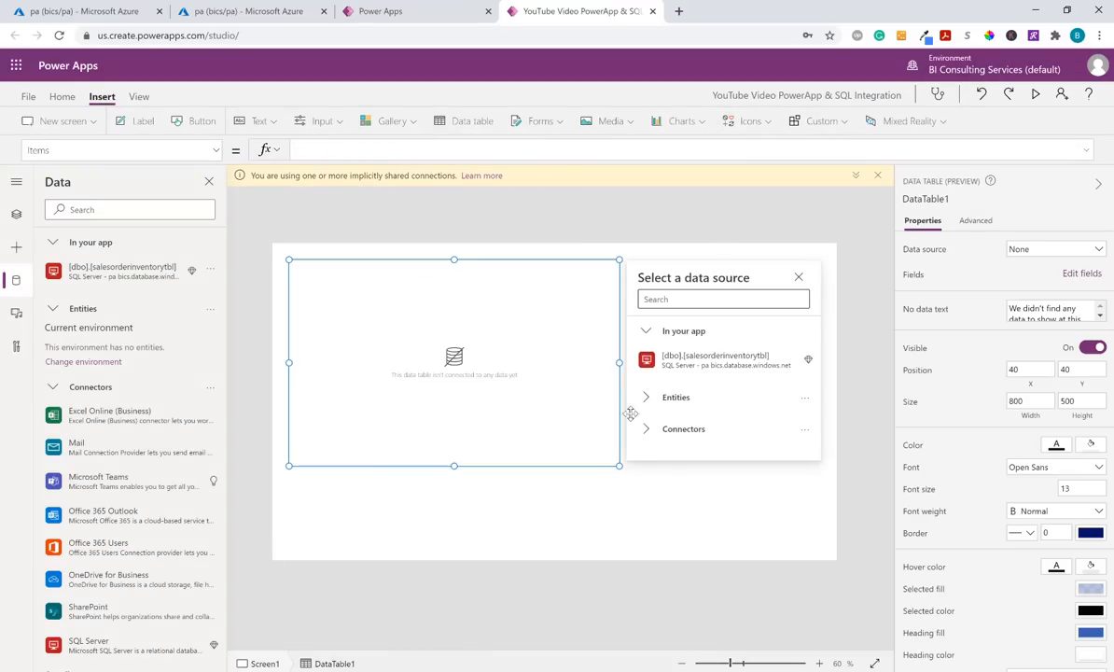
left_click(711, 369)
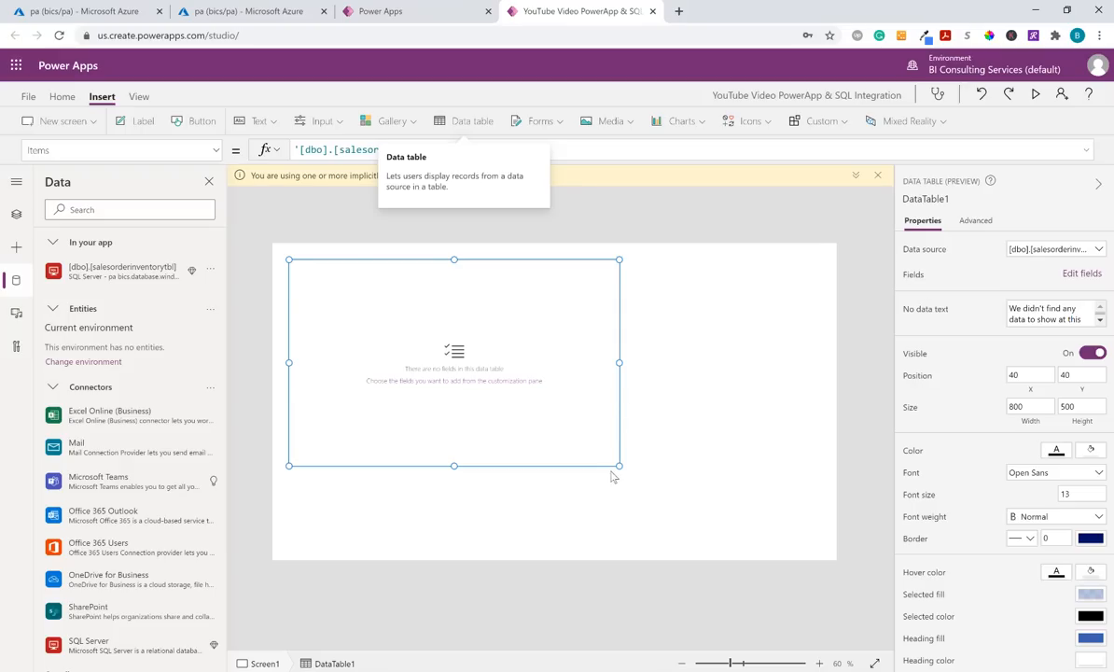
left_click_drag(618, 466, 799, 461)
Step: Add the amount, comments, id, itemnumber, orderdate and salesordernumber fields to the data table
left_click(1016, 269)
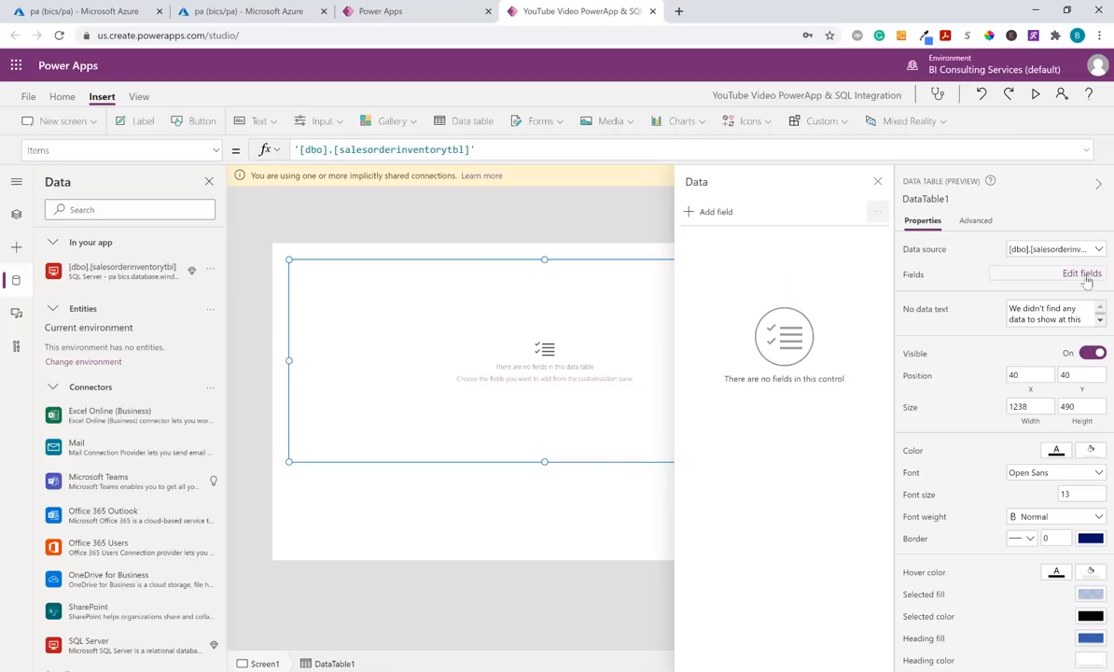
left_click(716, 213)
left_click(703, 297)
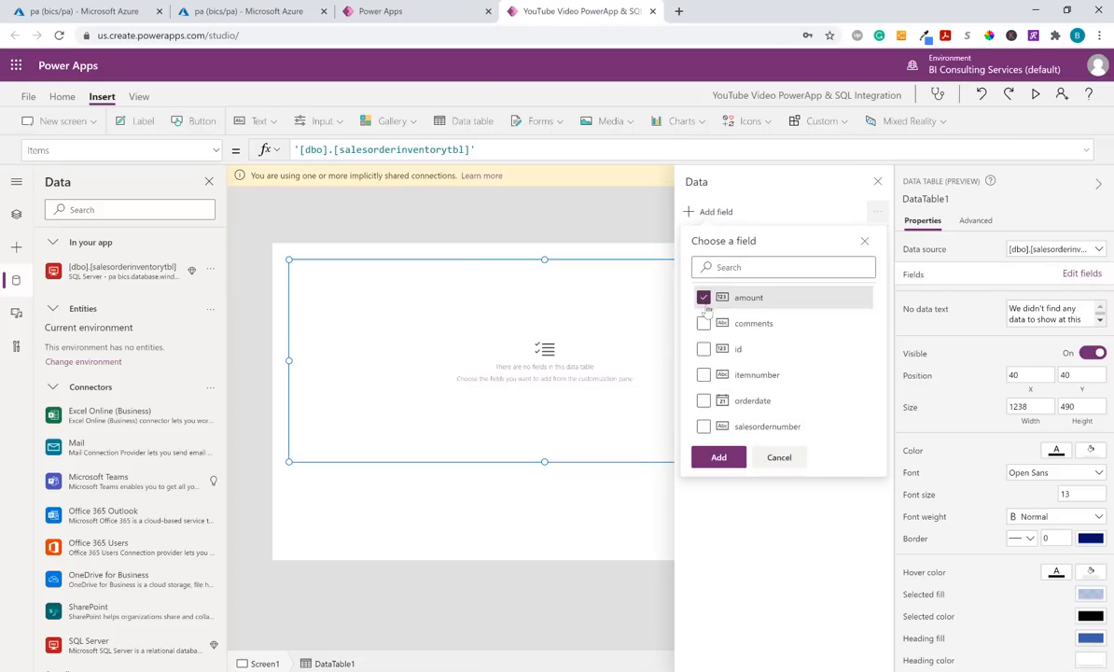
left_click(703, 323)
left_click(704, 348)
left_click(703, 374)
left_click(703, 400)
left_click(703, 426)
left_click(718, 457)
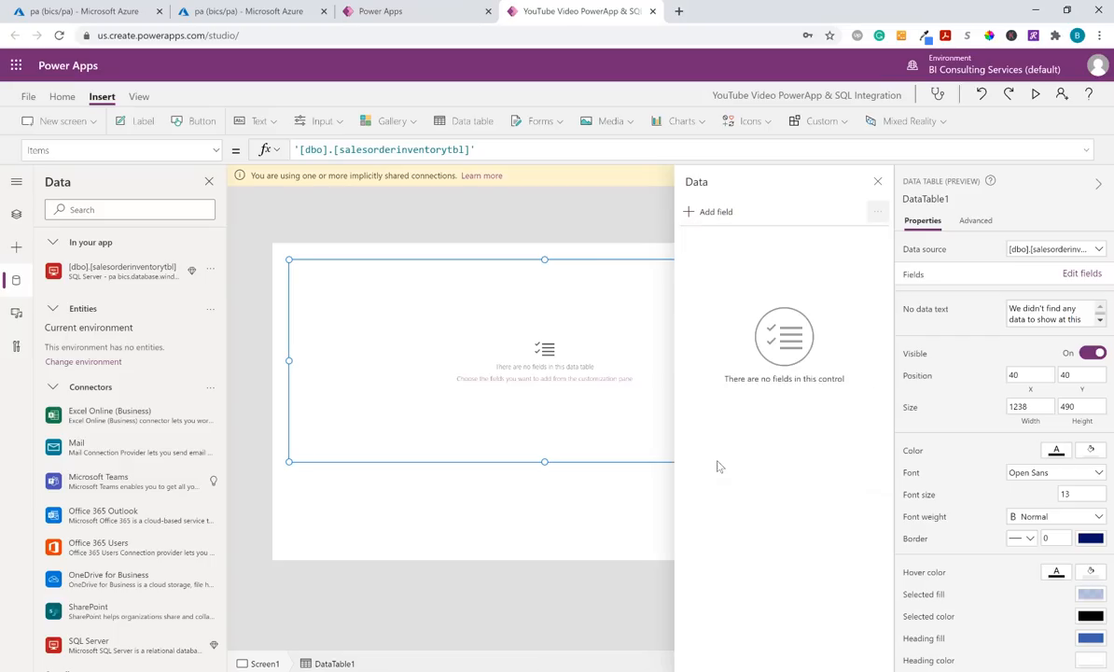
left_click(877, 181)
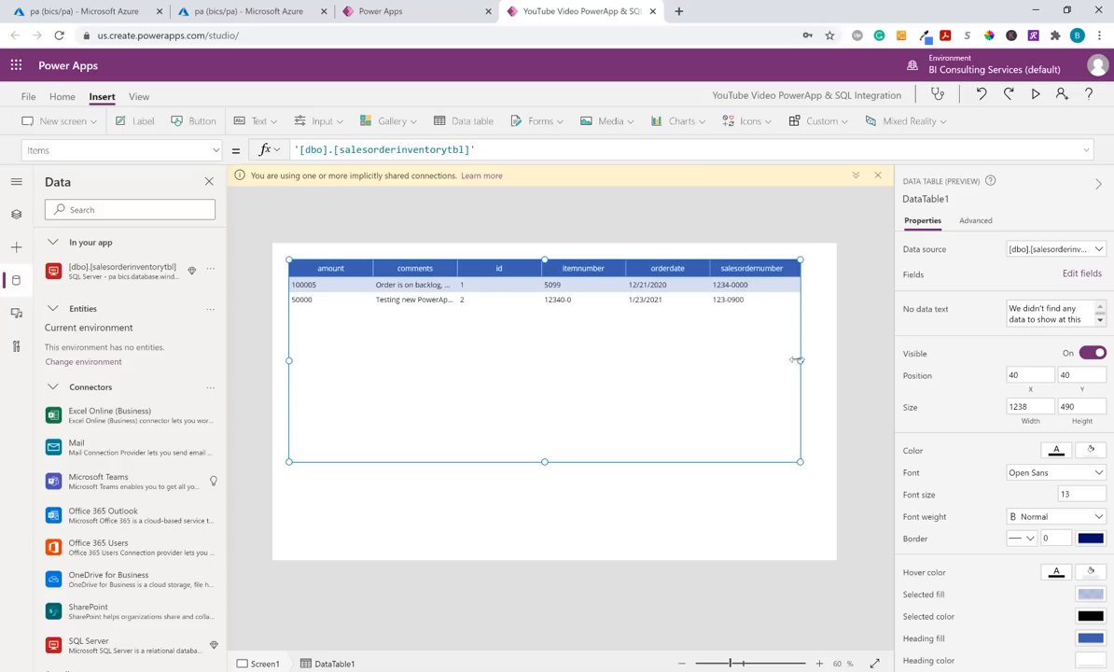
Step: Widen the data table to about 1268 and reduce its height from the lower edge
left_click_drag(798, 360, 813, 360)
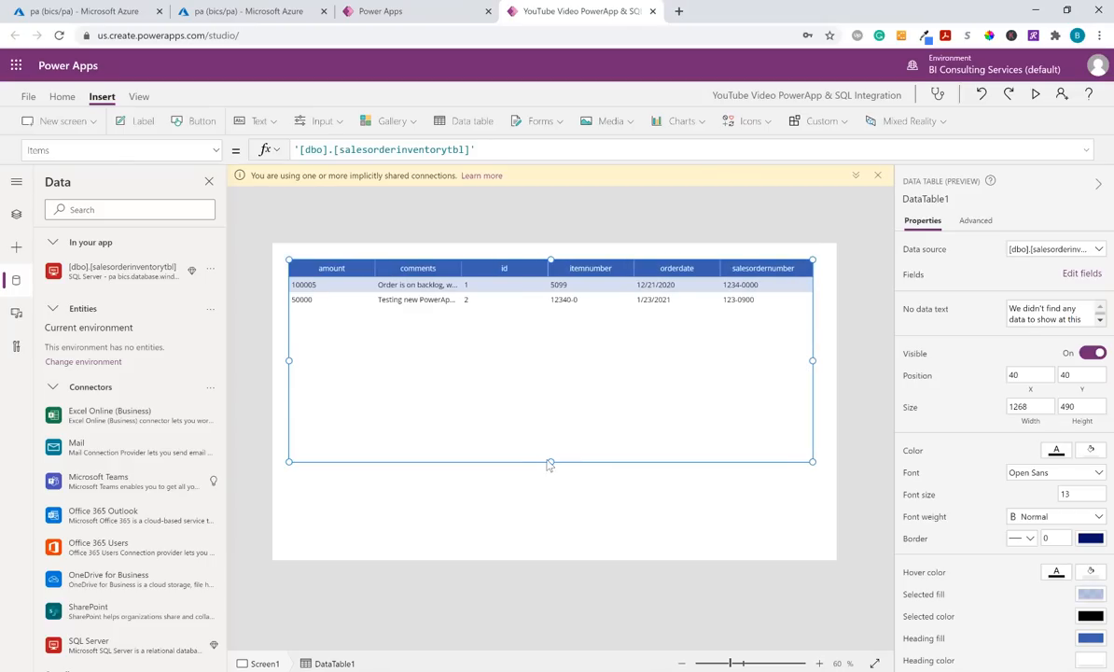
left_click_drag(551, 461, 514, 408)
left_click(509, 439)
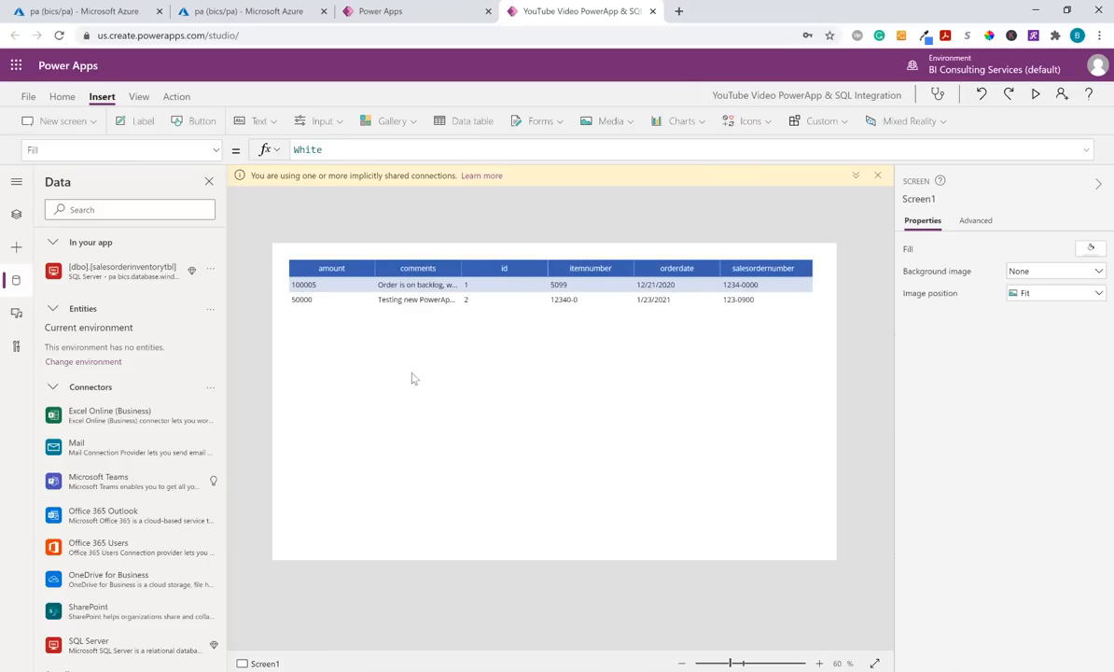
Step: Add a button below the data table at about X 40, Y 535 and label it "Insert"
left_click(198, 120)
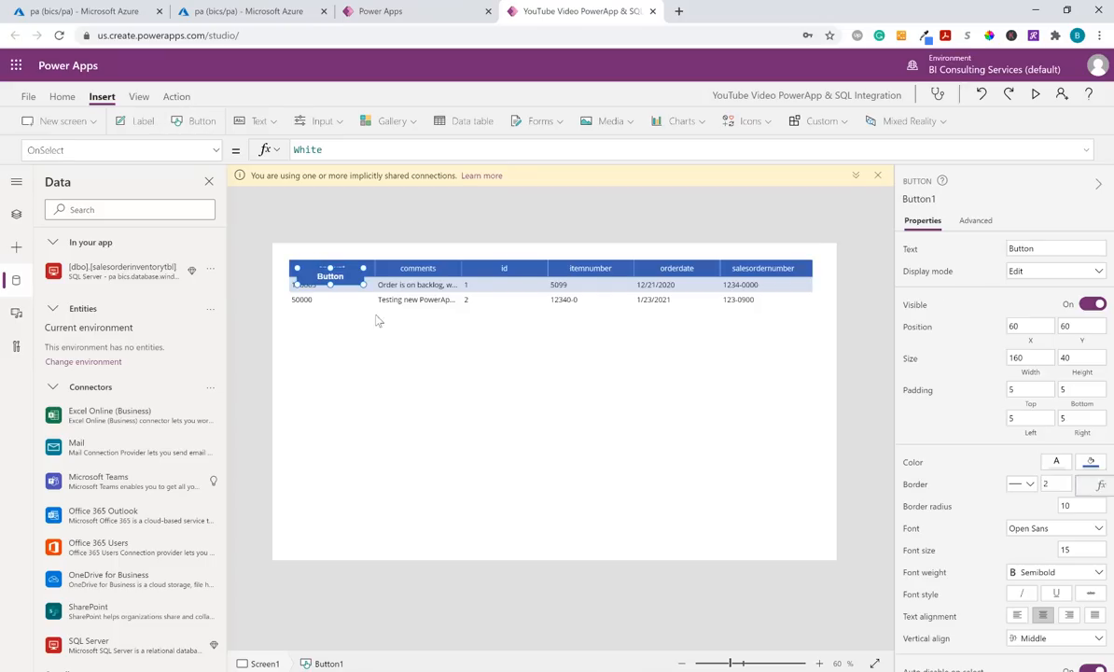
left_click_drag(347, 315, 341, 471)
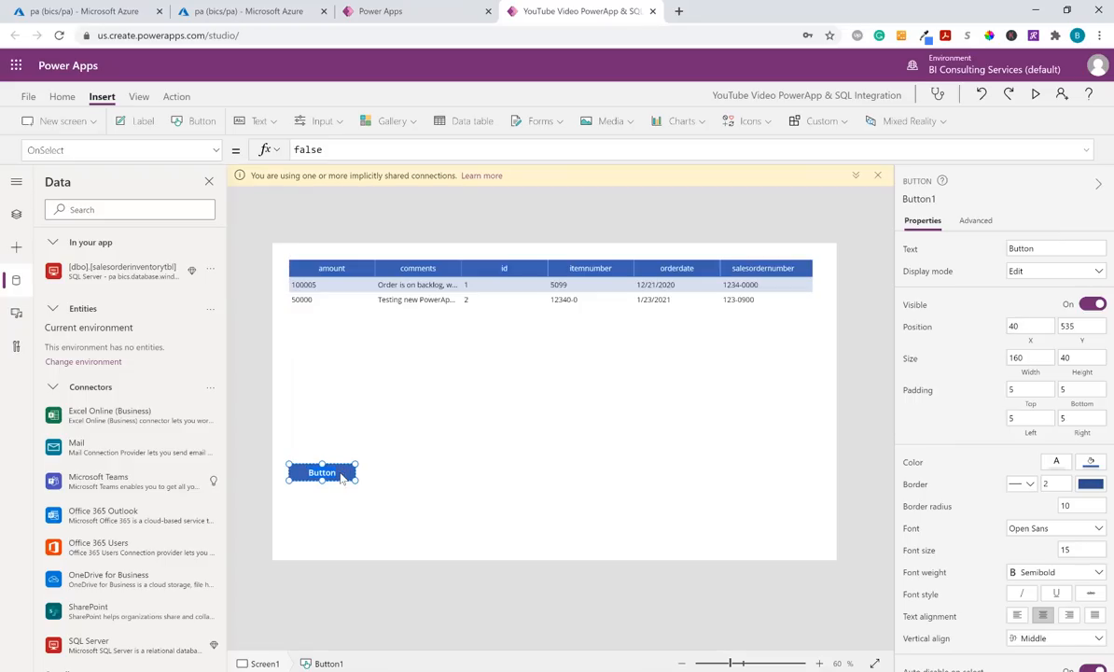
double_click(342, 475)
type("Insert")
left_click(425, 494)
Step: Duplicate the screen holding the data table and Insert button, and rename the original screen as MainScreen
left_click(16, 214)
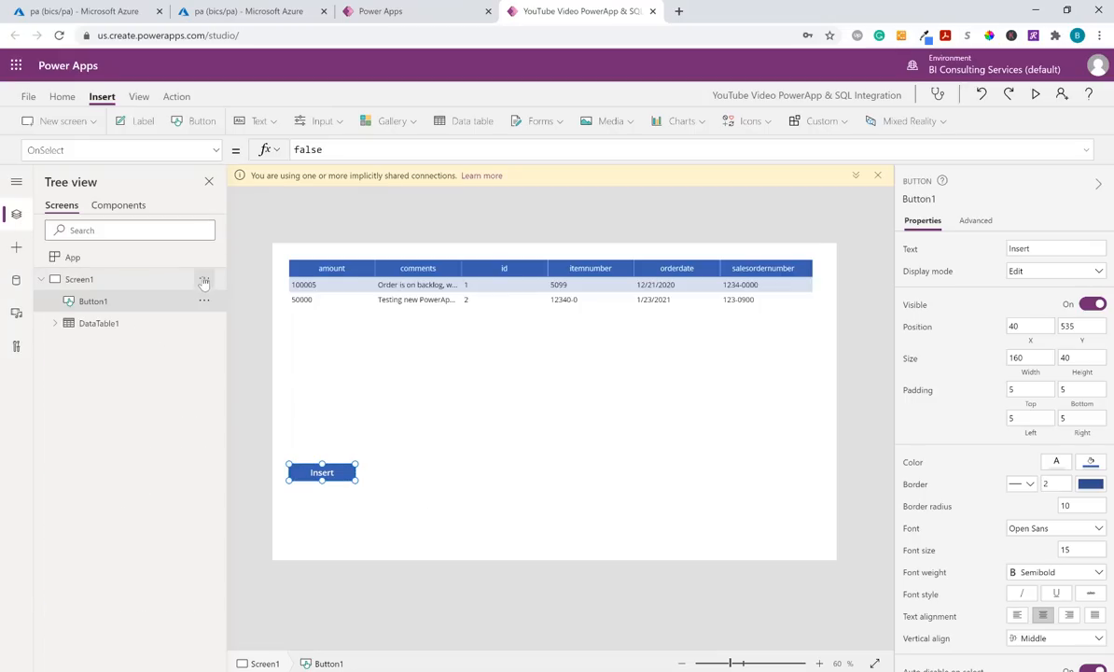
left_click(205, 280)
left_click(239, 298)
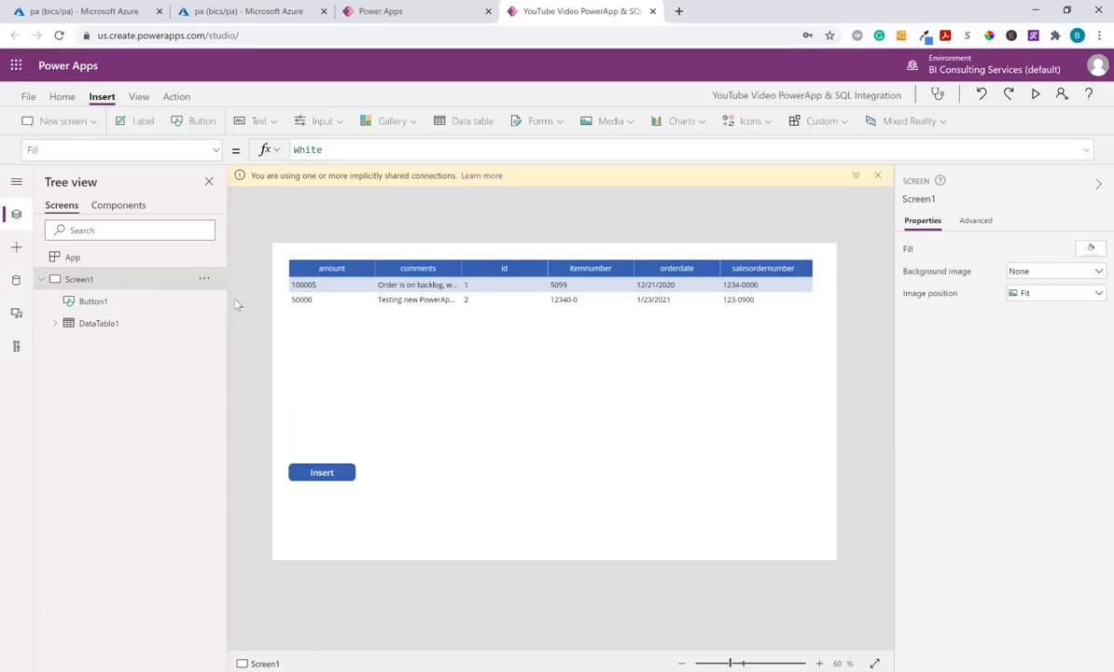
double_click(113, 280)
type("Main")
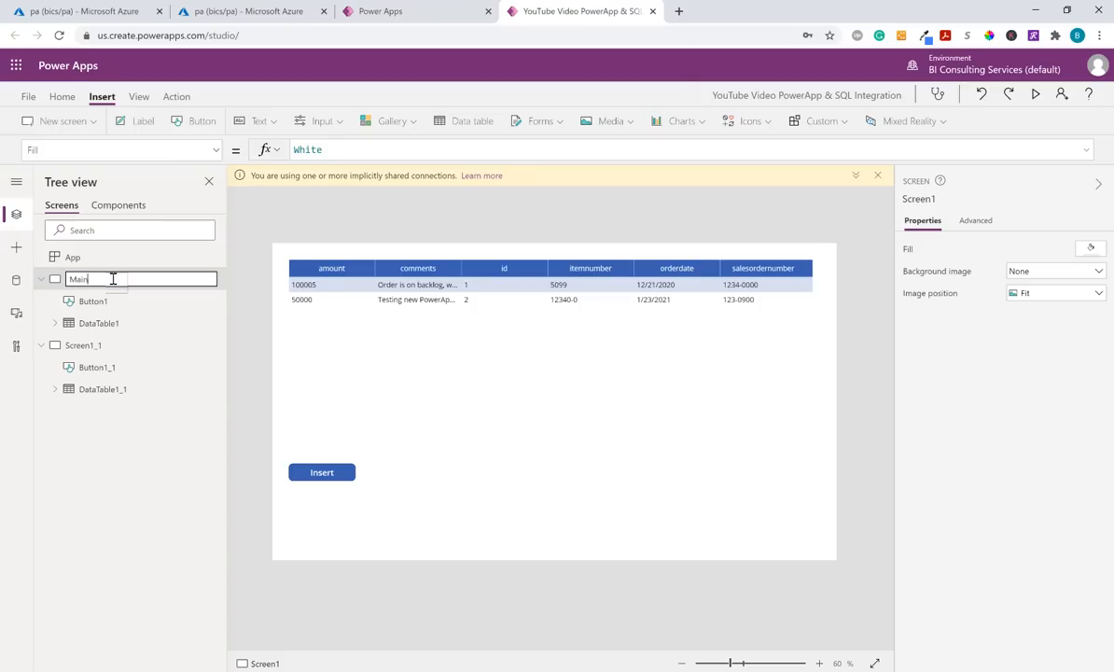
type("Screen")
key("Return")
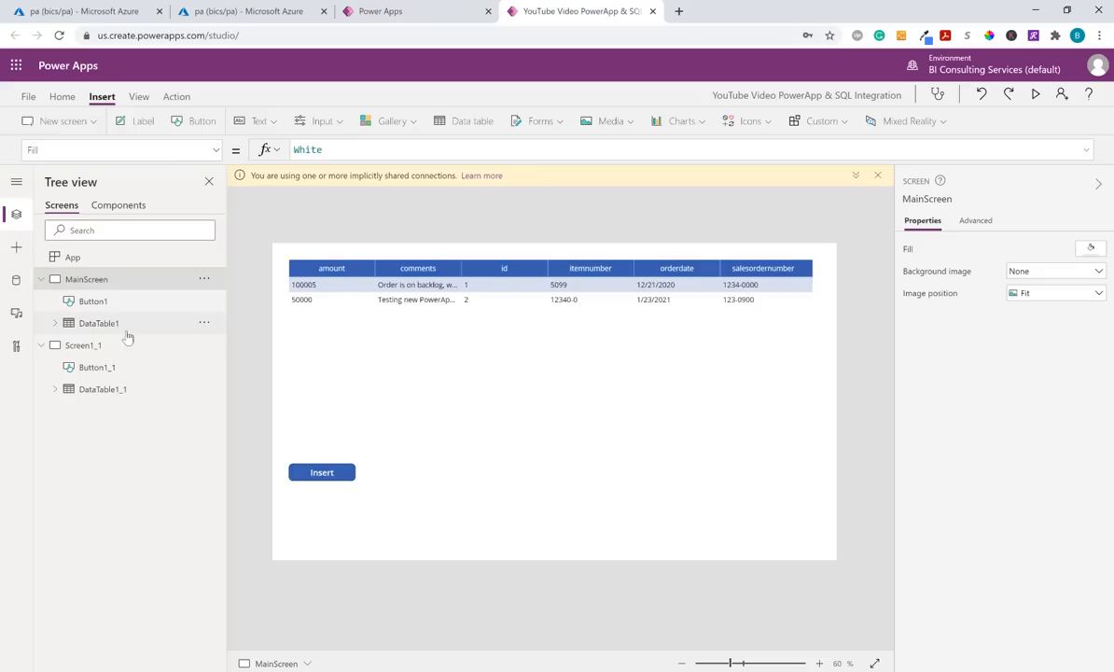
Step: Rename the duplicated screen Screen1_1 as InsertScreen
double_click(90, 346)
key("BackSpace")
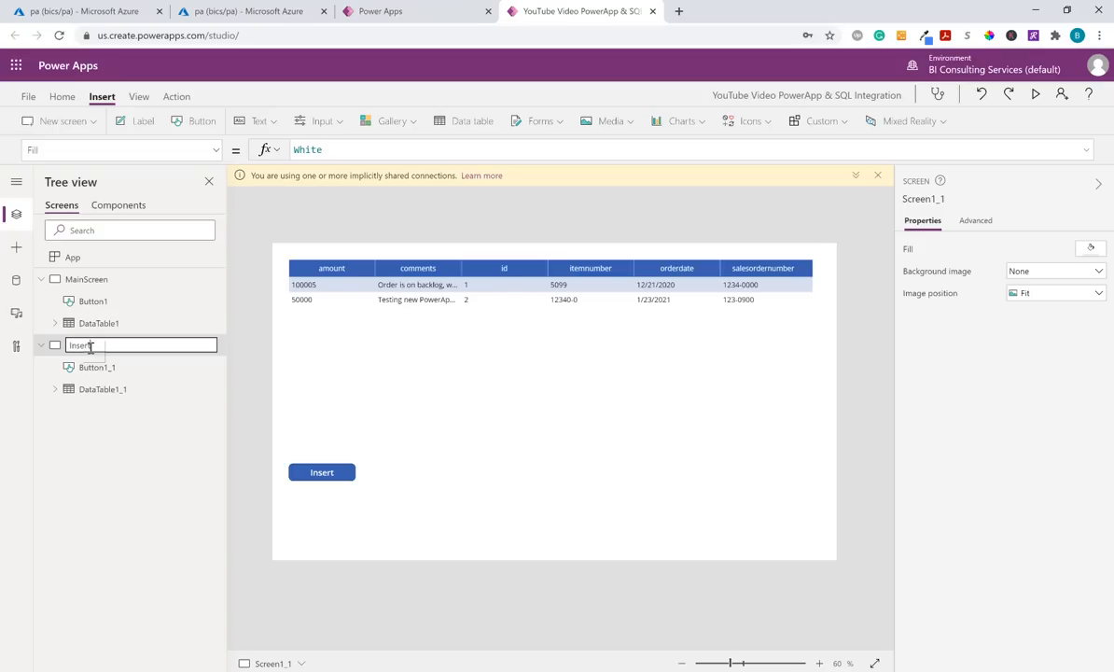
type("InsertScreen")
key("Return")
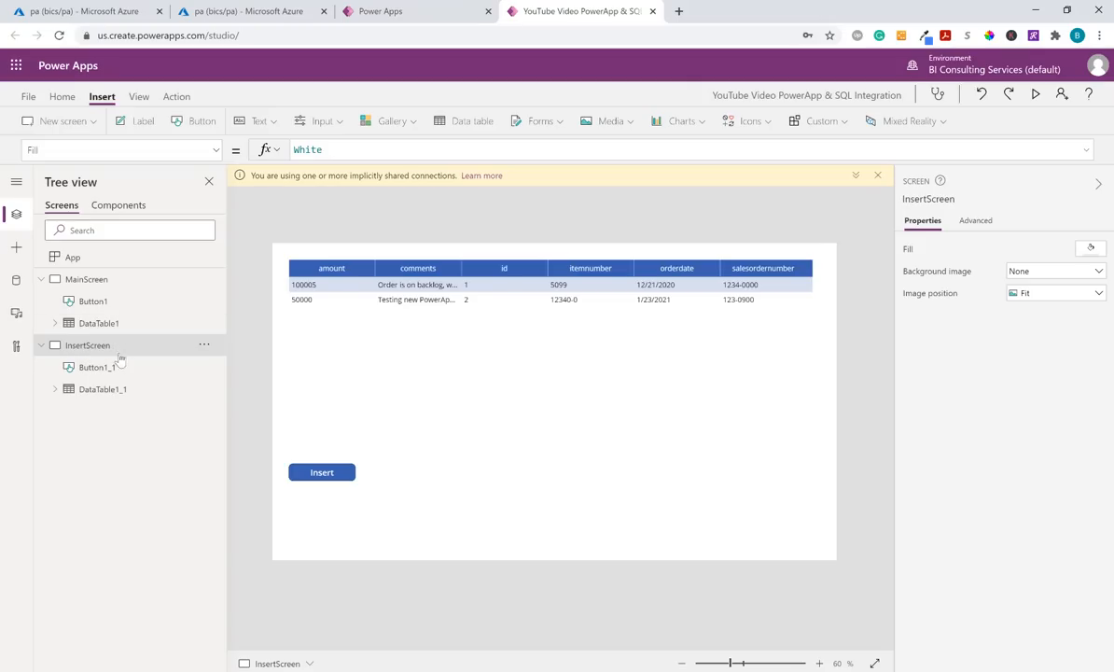
left_click(322, 472)
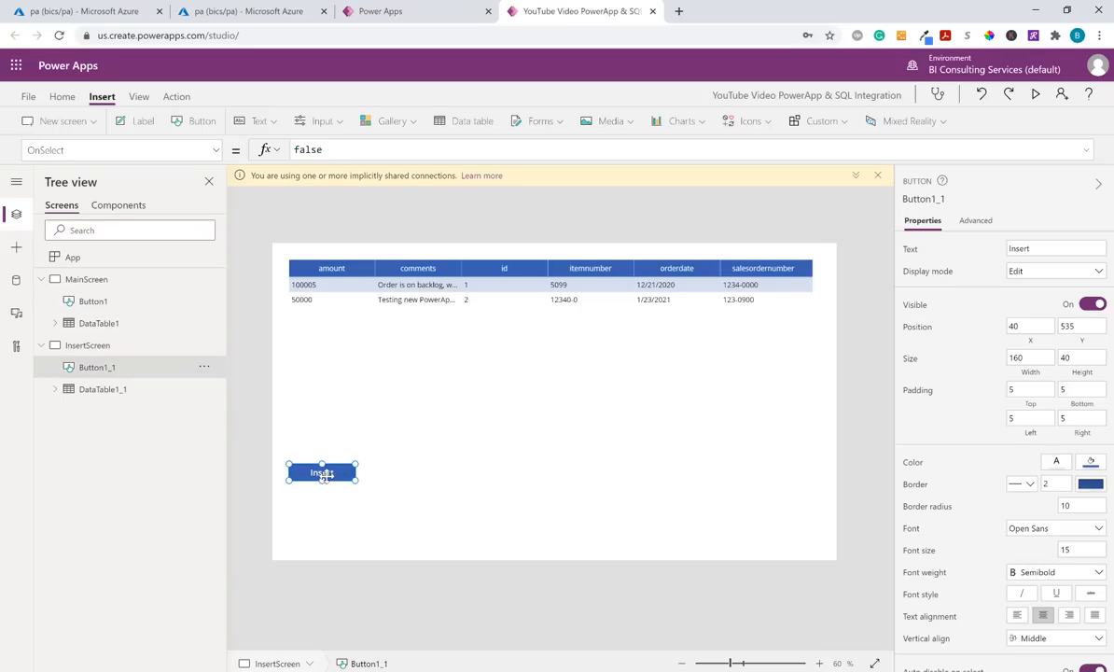
double_click(351, 148)
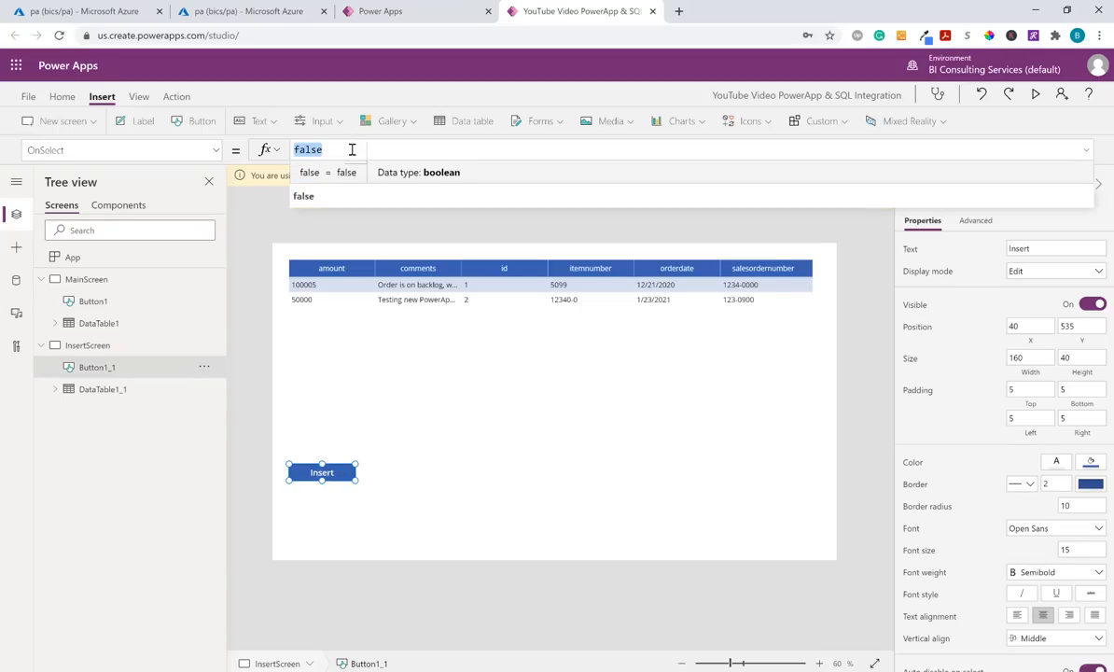
type("New")
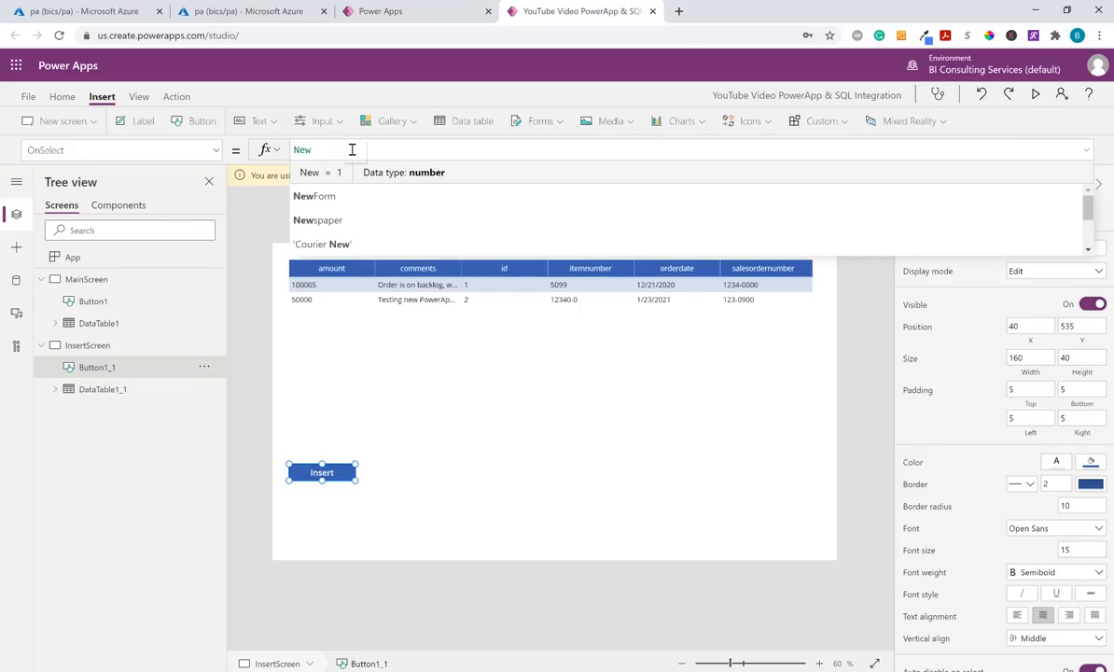
left_click(341, 197)
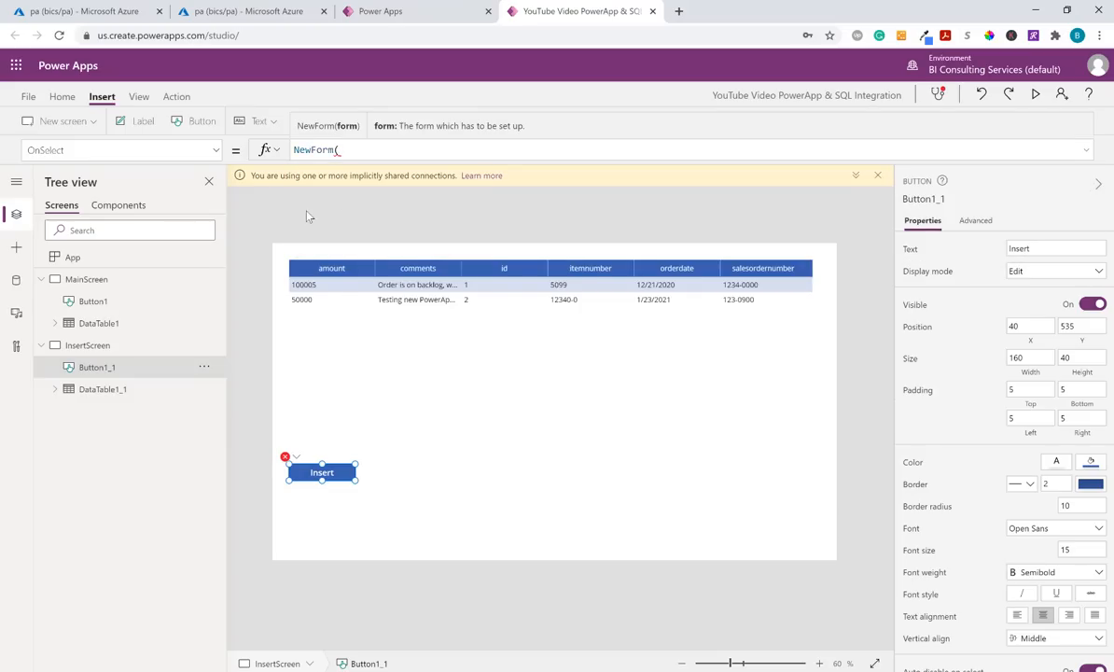
left_click(400, 429)
left_click(417, 476)
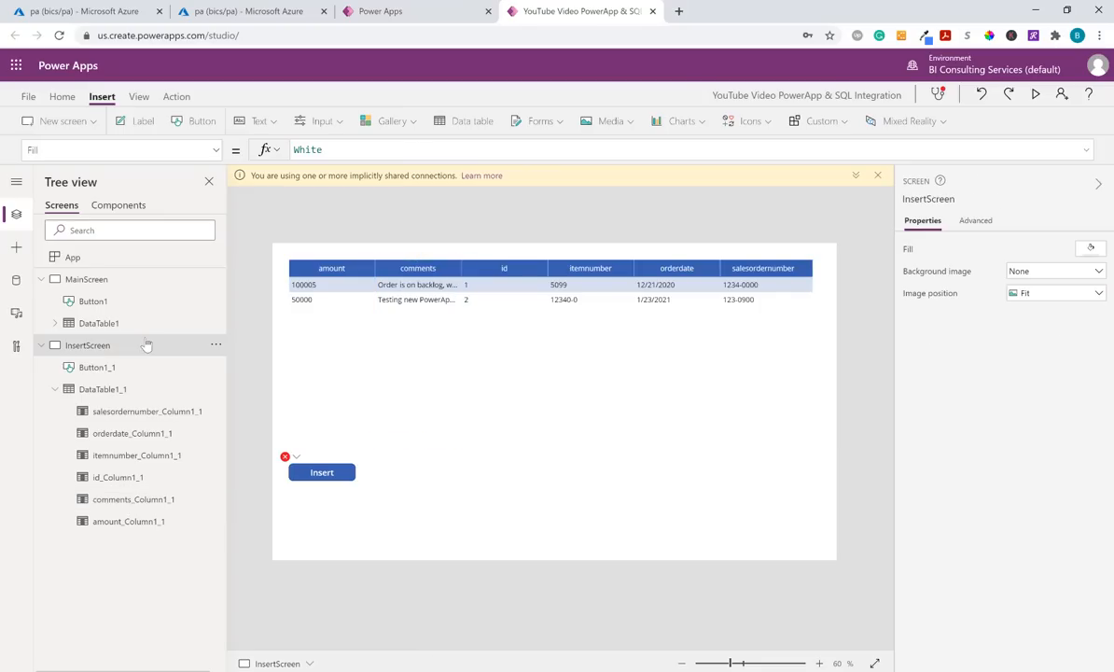
Step: Delete the copied Insert button and data table from InsertScreen, leaving the screen empty
left_click(83, 278)
left_click(109, 348)
left_click(216, 367)
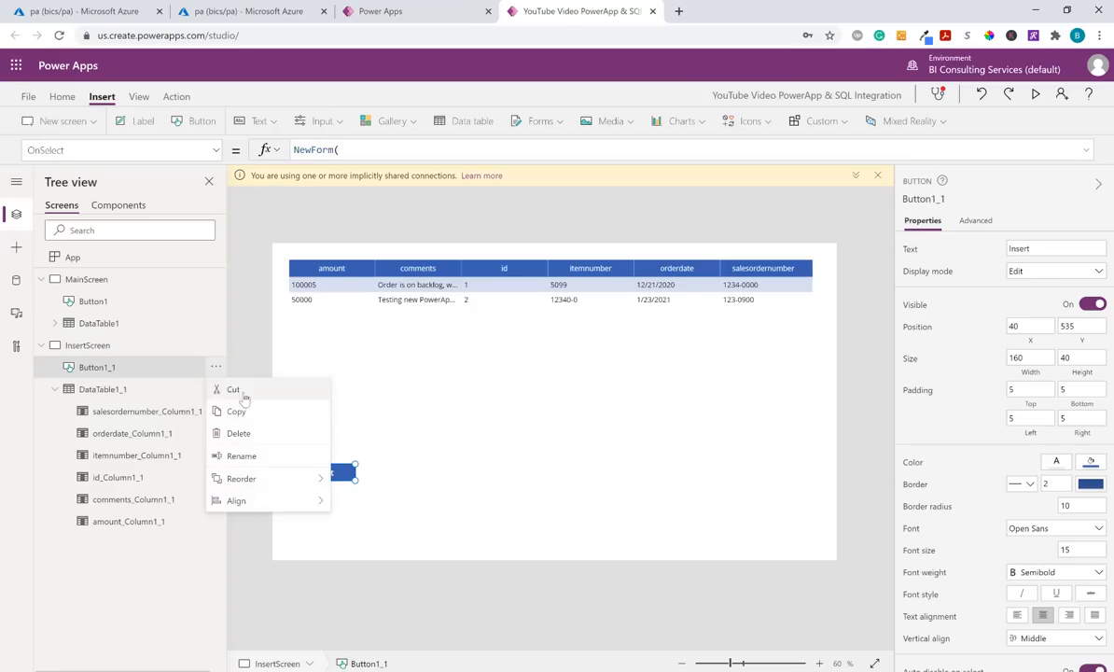
left_click(245, 432)
left_click(215, 366)
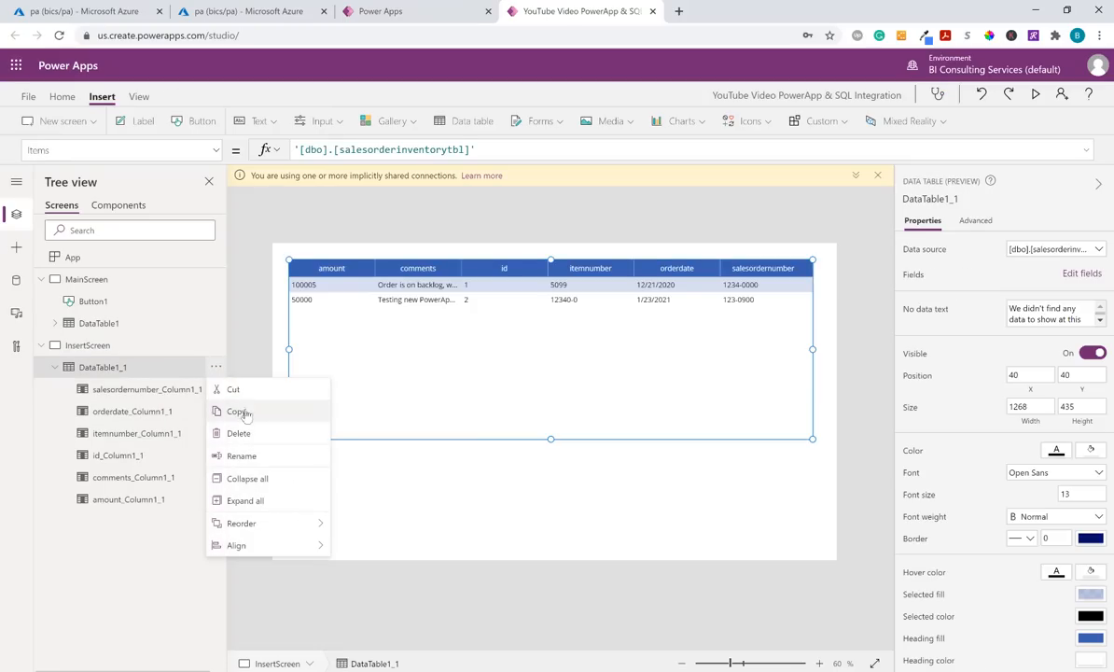
left_click(244, 430)
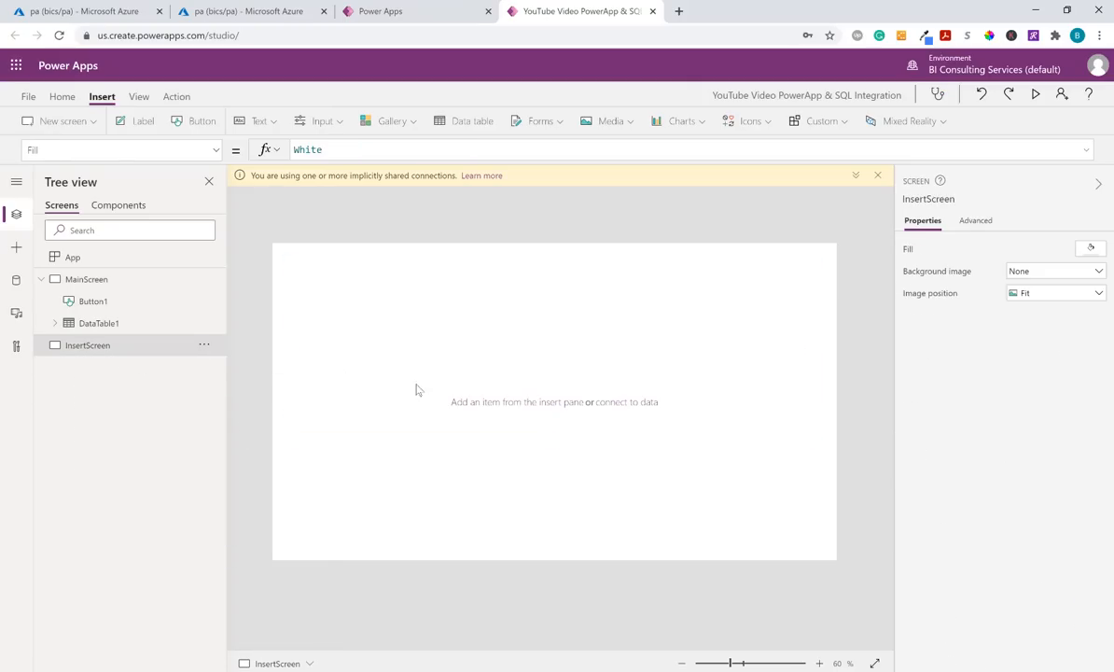
Step: Insert an edit form on InsertScreen, enlarge it to about 1271 by 475 and set its data source to [dbo].[salesorderinventorytbl]
left_click(557, 124)
left_click(554, 147)
left_click_drag(618, 464, 813, 455)
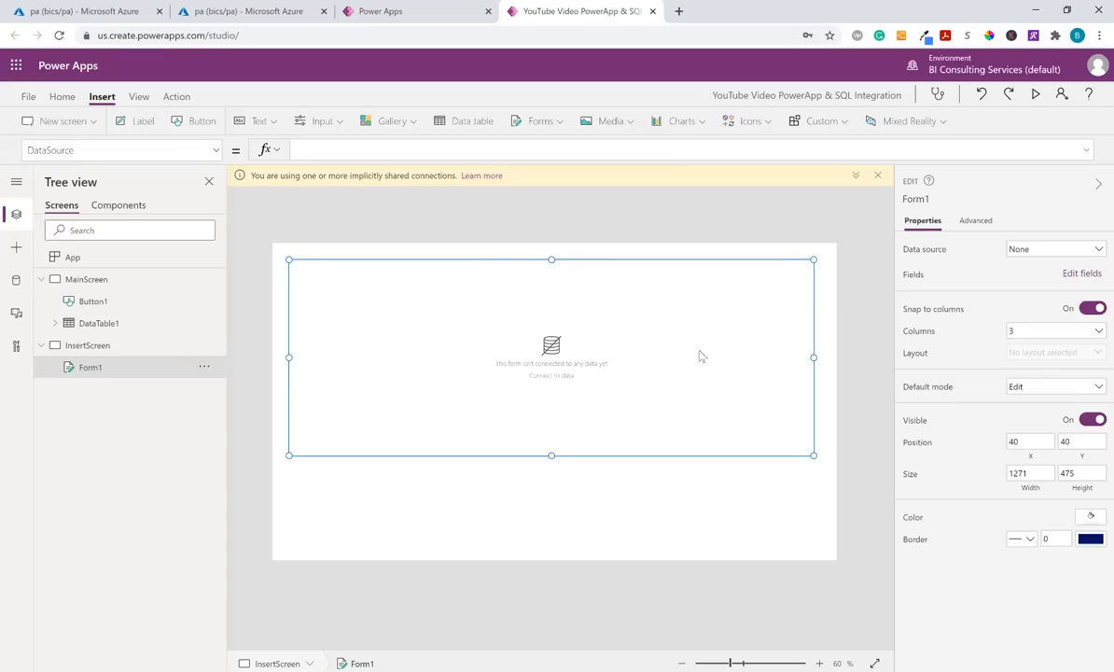
left_click(1044, 249)
left_click(961, 327)
Step: Add the amount, comments, id, itemnumber, orderdate and salesordernumber fields to the edit form
left_click(1079, 272)
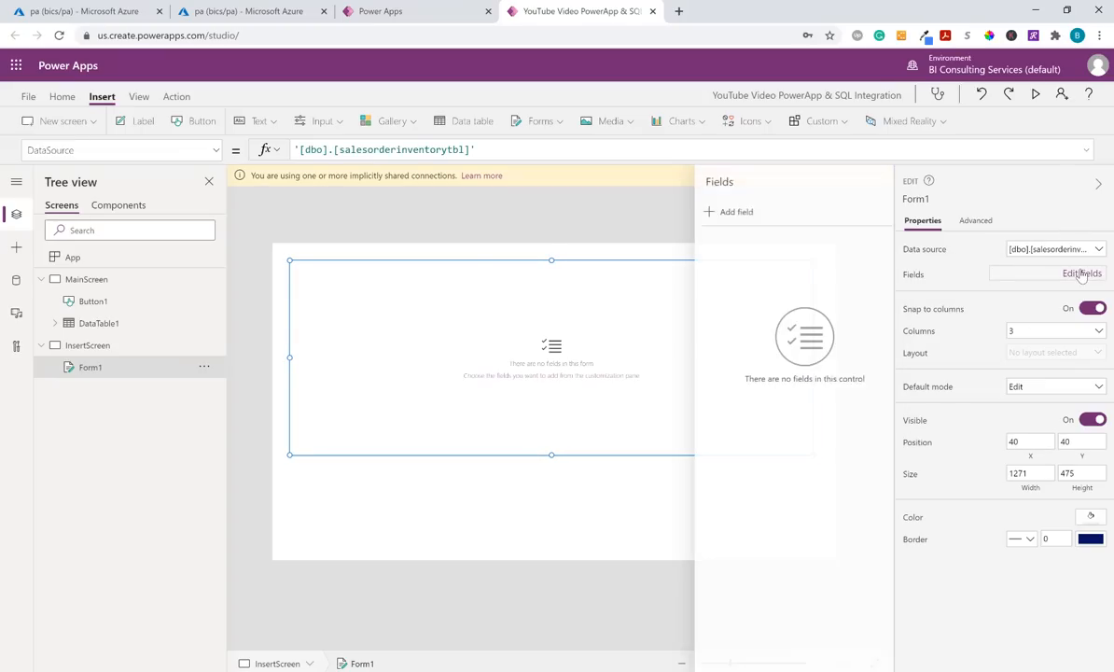
left_click(713, 212)
left_click(703, 297)
left_click(703, 322)
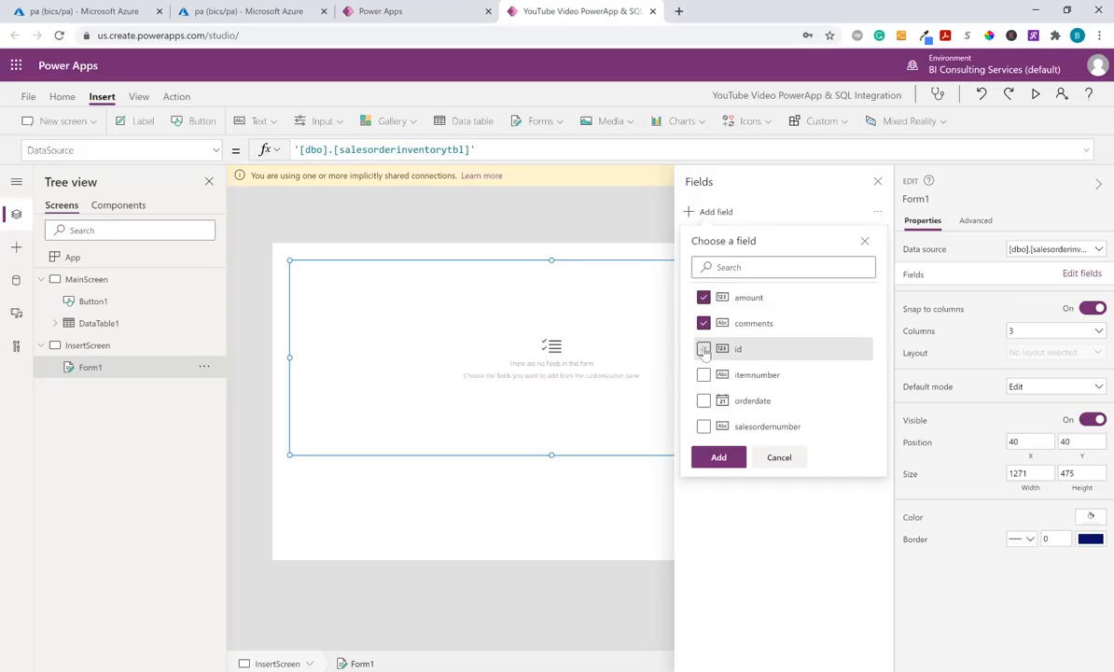
left_click(703, 347)
left_click(703, 375)
left_click(703, 400)
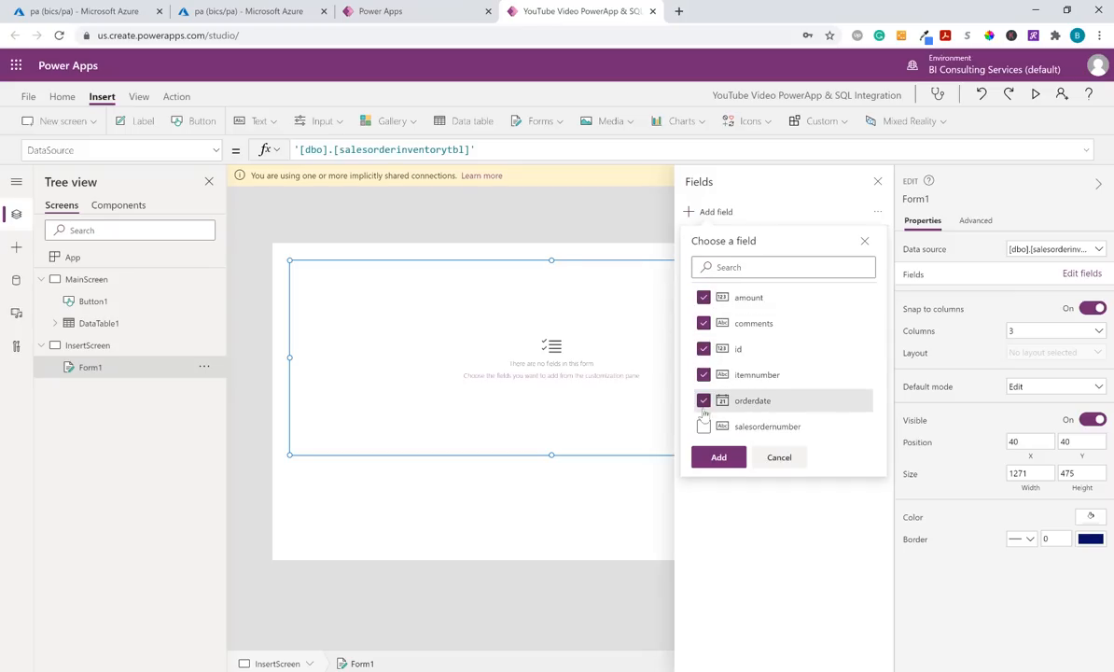
left_click(703, 427)
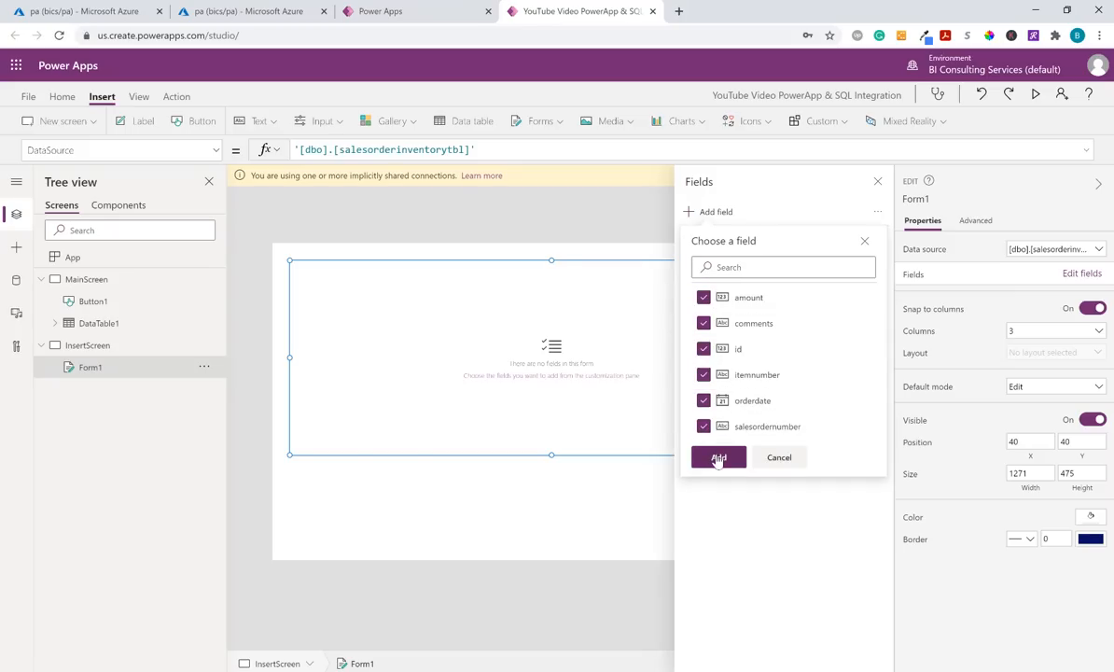
left_click(718, 458)
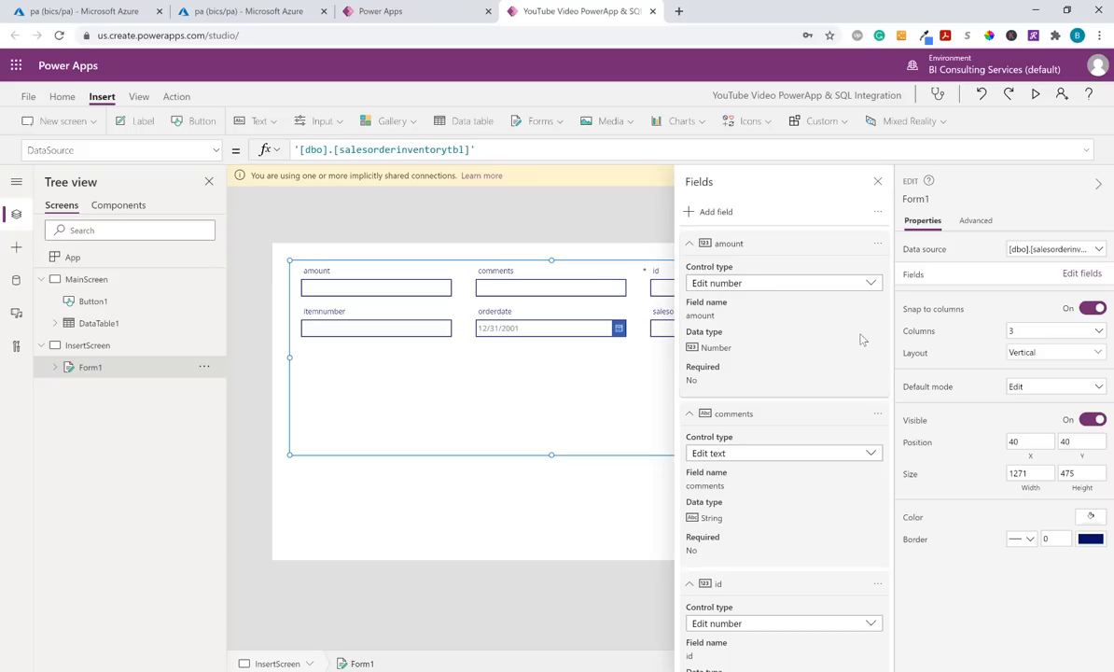
Step: Set the edit form's default mode to New, then close the field list and collapse the properties
left_click(1019, 386)
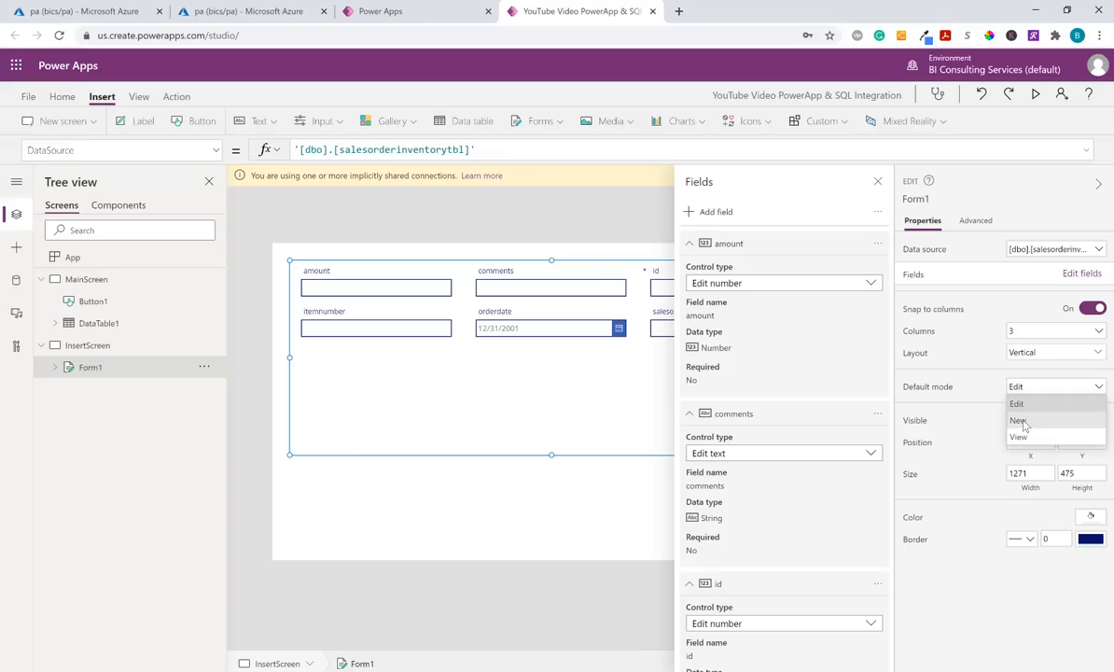
left_click(1019, 421)
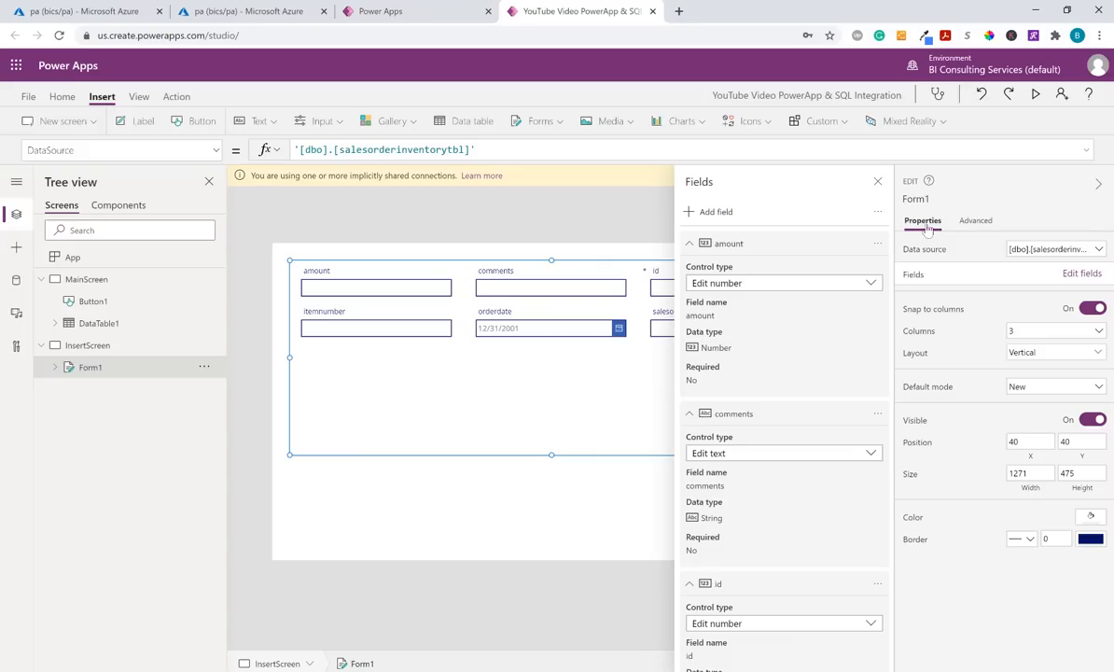
left_click(877, 181)
left_click(1100, 188)
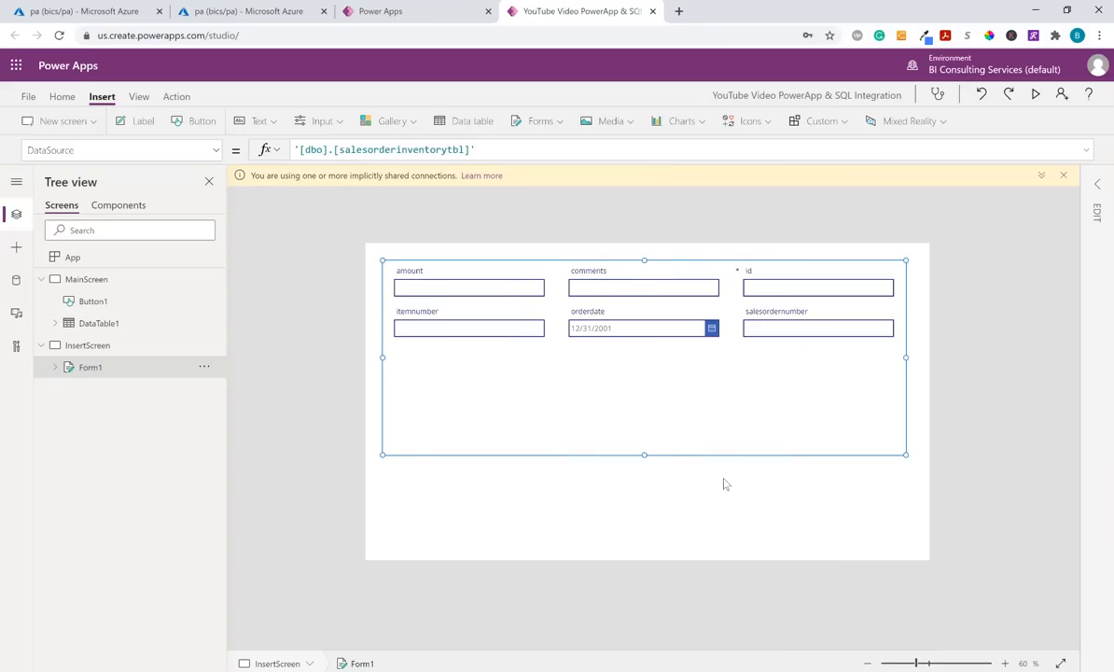
Step: Add a button labelled "Home" below the form's fields on InsertScreen
left_click(723, 483)
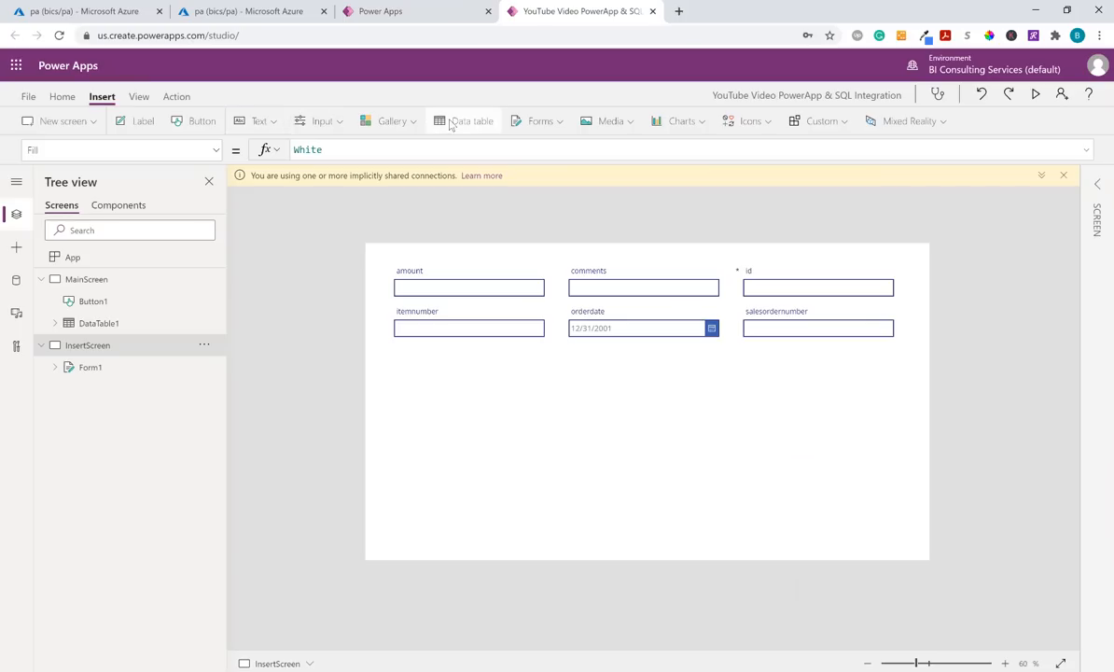
left_click(198, 121)
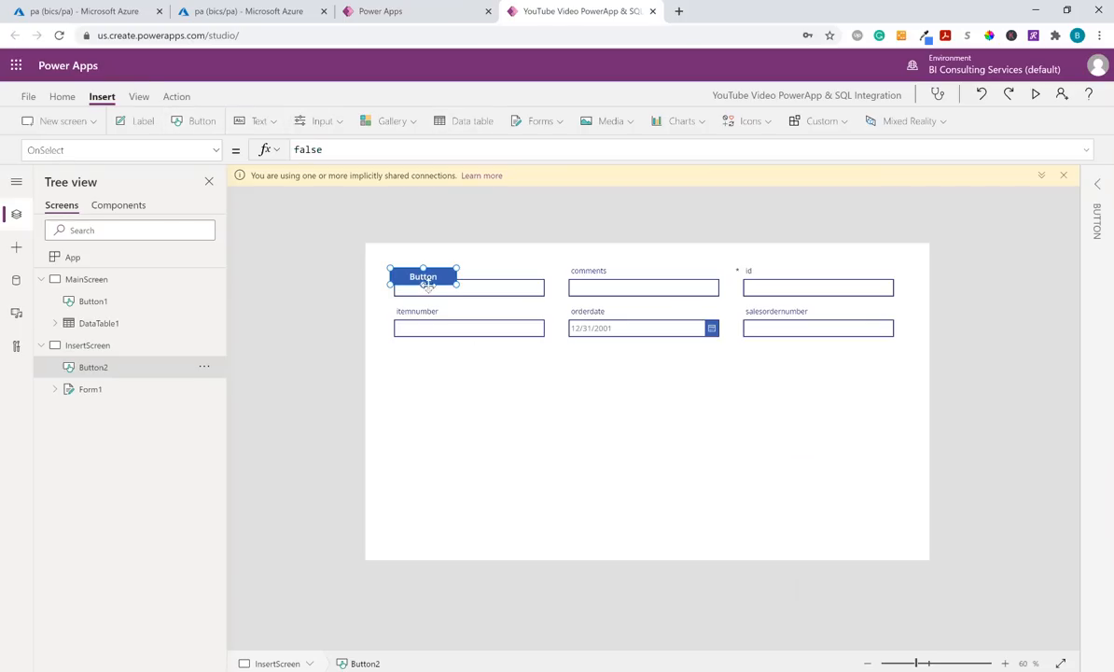
left_click_drag(423, 276, 432, 453)
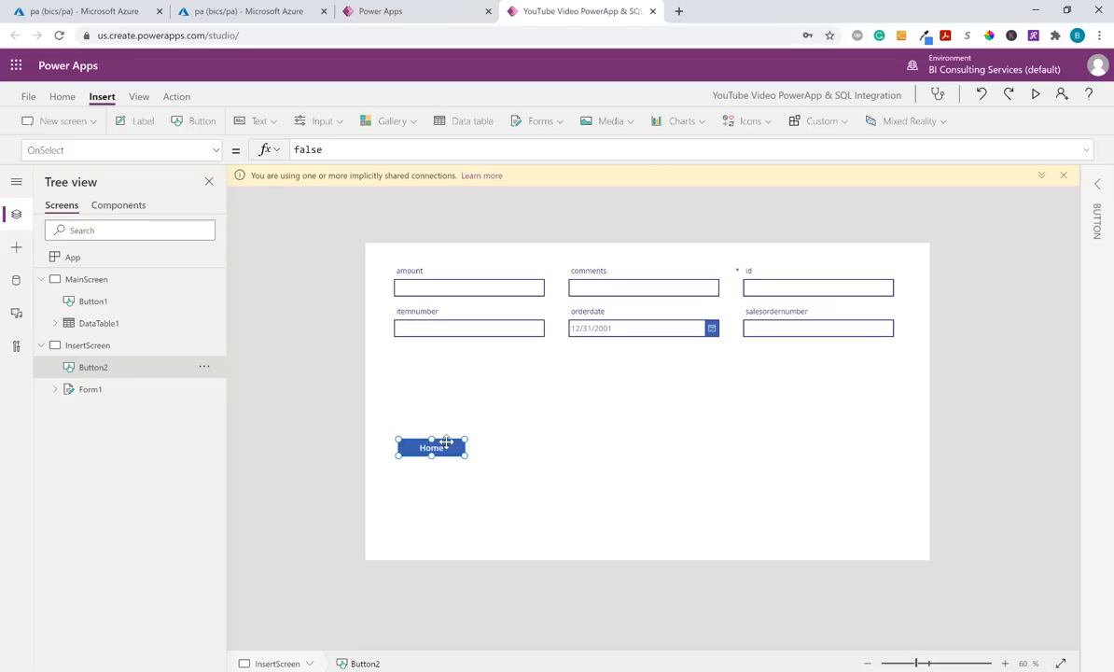
Step: Duplicate the Home button, place the copy beside it on the same line and label it "Submit"
key("ctrl+c")
key("ctrl+v")
left_click_drag(453, 456, 531, 456)
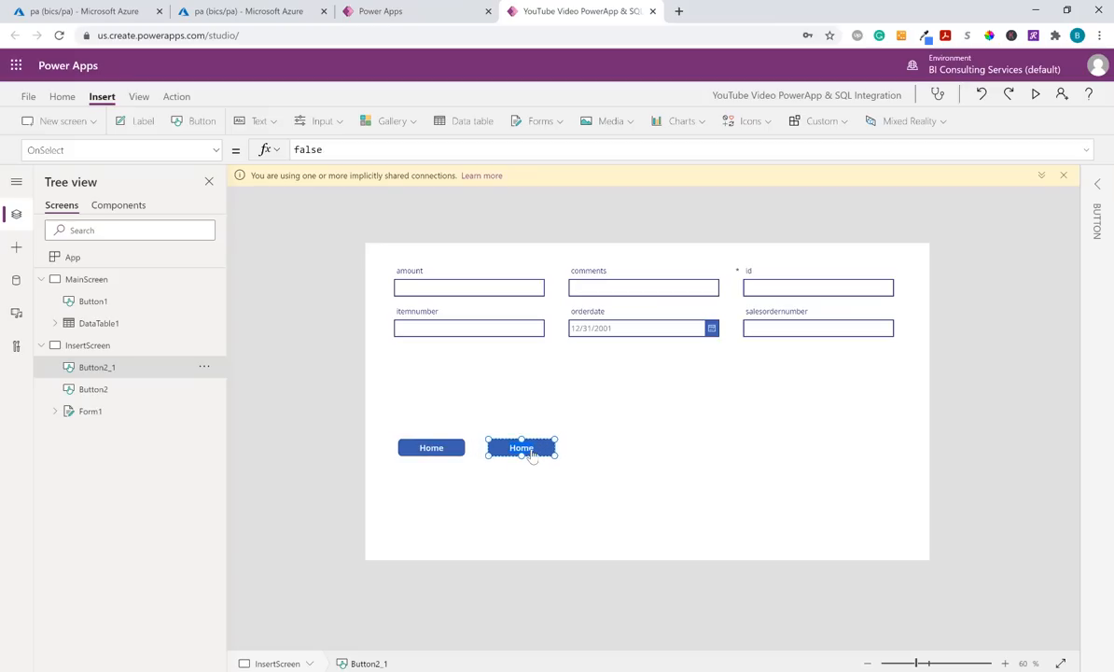
type("sert")
key("BackSpace")
key("BackSpace")
key("BackSpace")
key("BackSpace")
type("Submit")
left_click(626, 444)
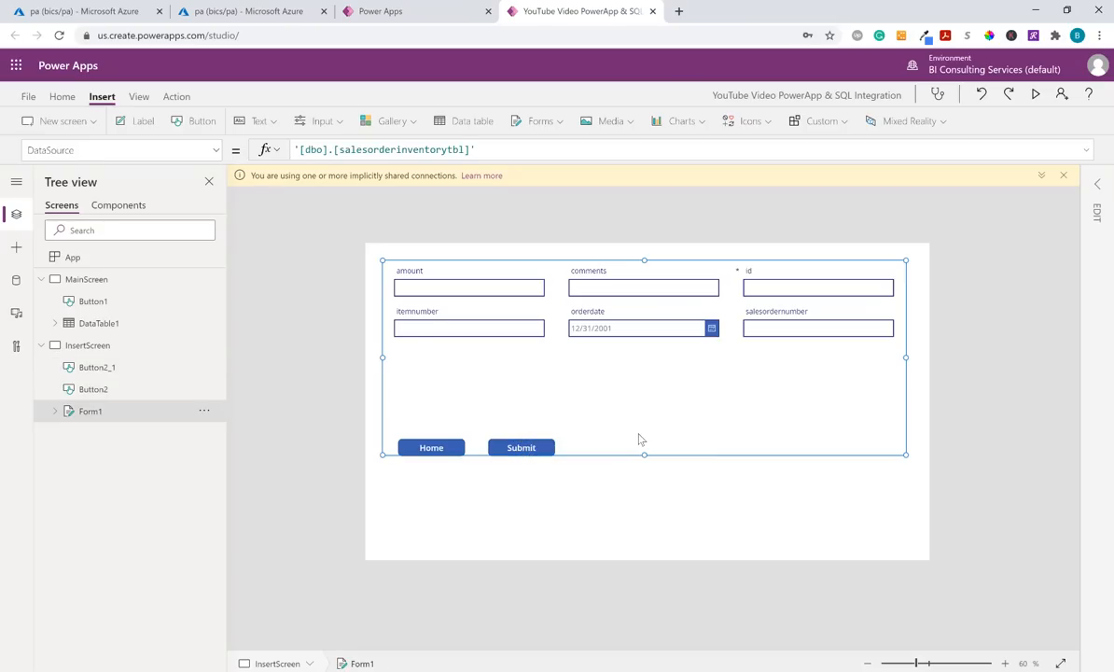
Step: Set the OnSelect formula of MainScreen's Insert button to NewForm(Form1);Navigate(InsertScreen,Fade)
left_click(121, 301)
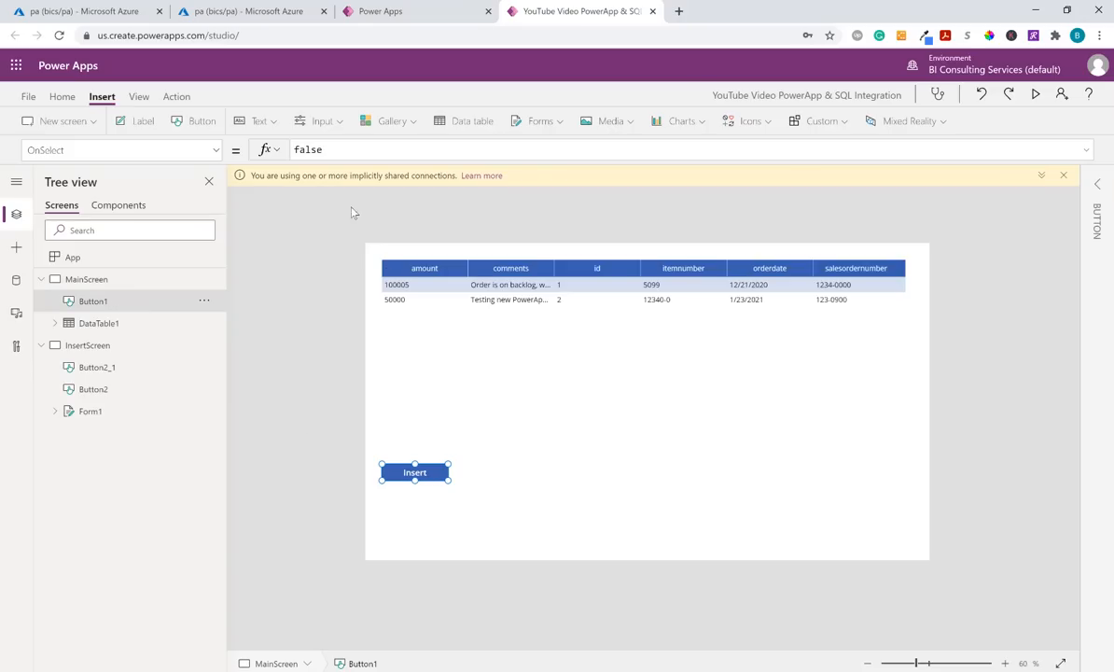
double_click(331, 156)
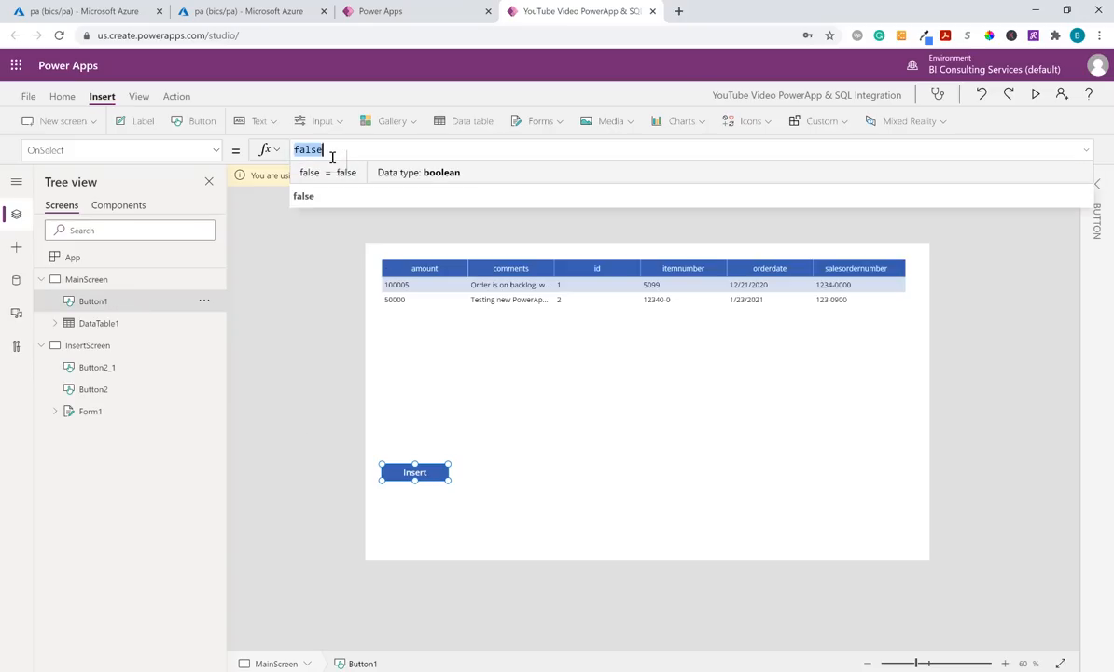
type("New")
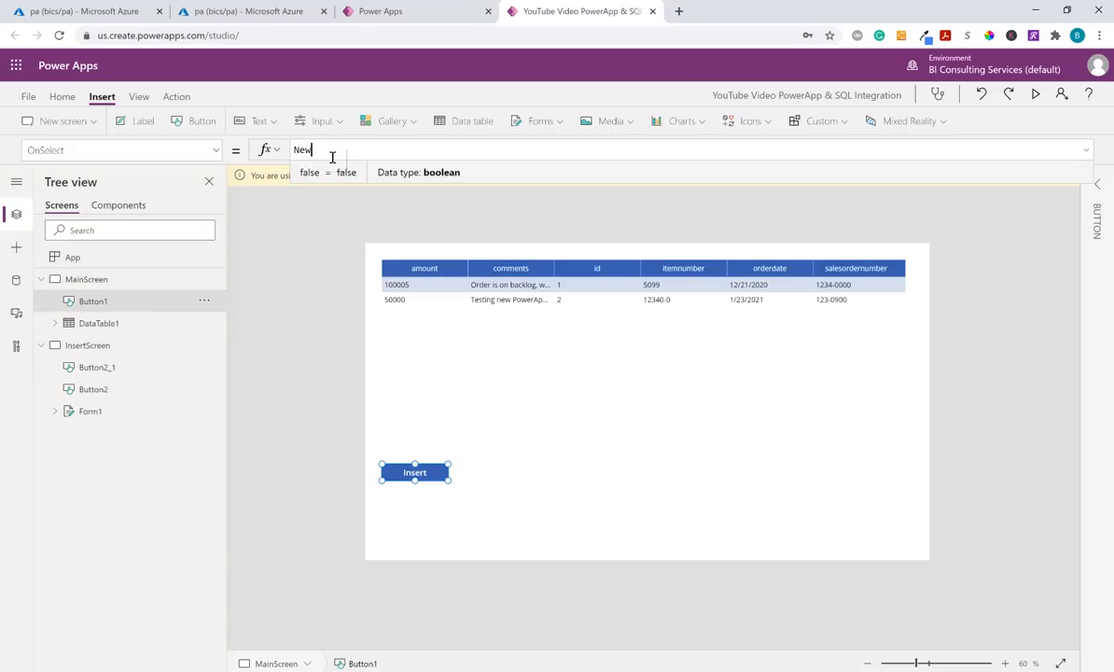
type("Form(Form1),")
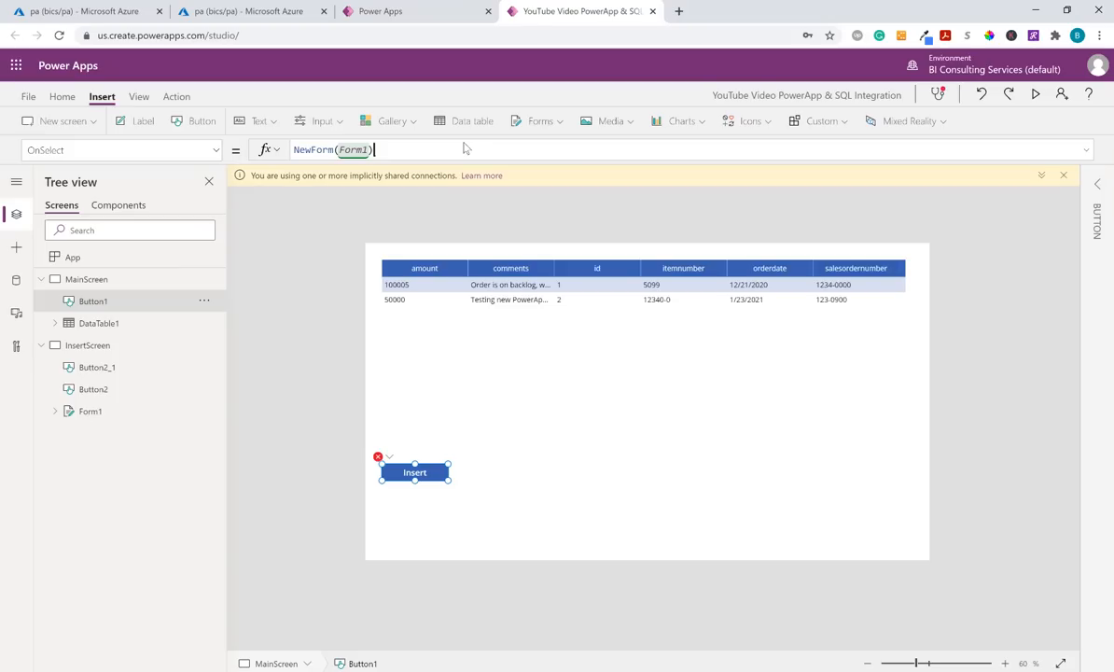
type("Navigate(")
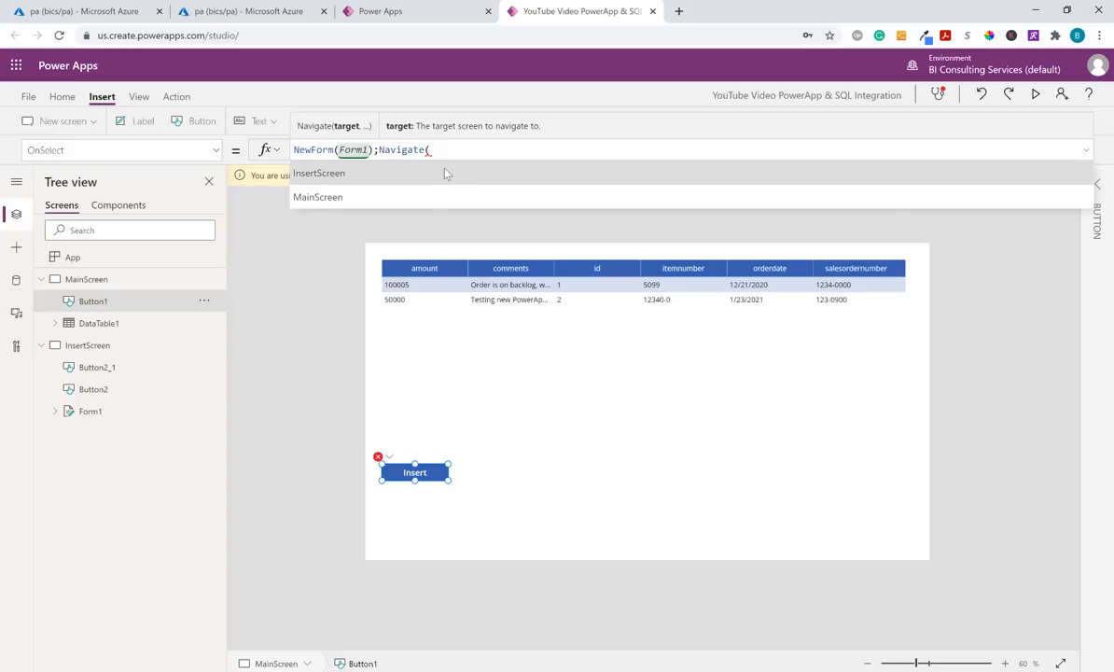
left_click(459, 174)
type(",Fade)")
left_click(557, 405)
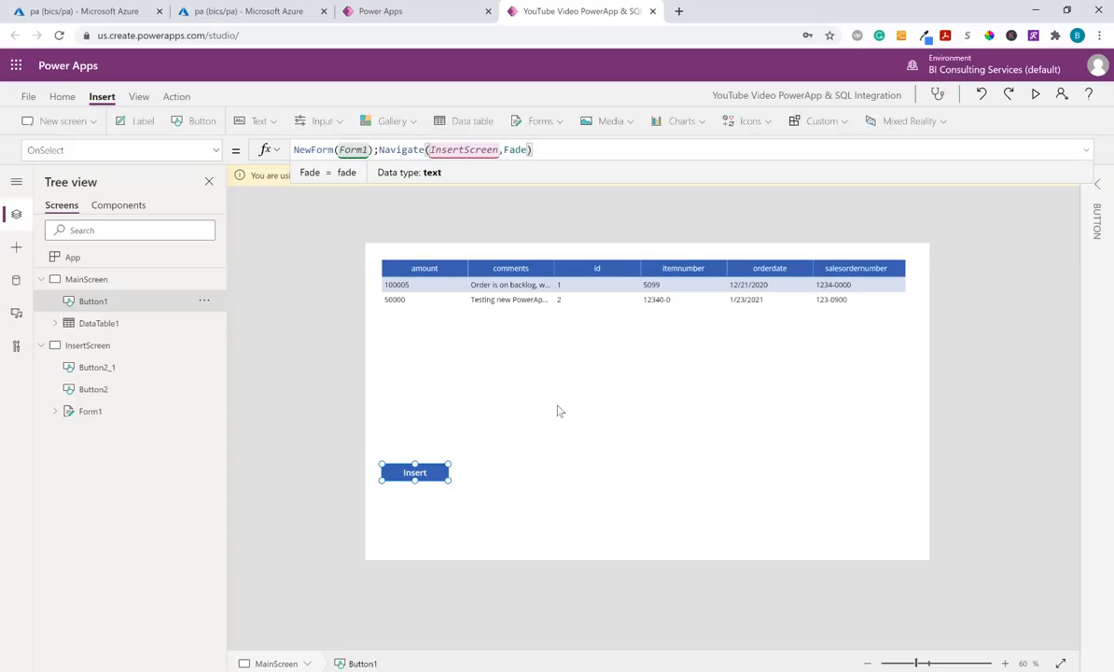
left_click(564, 470)
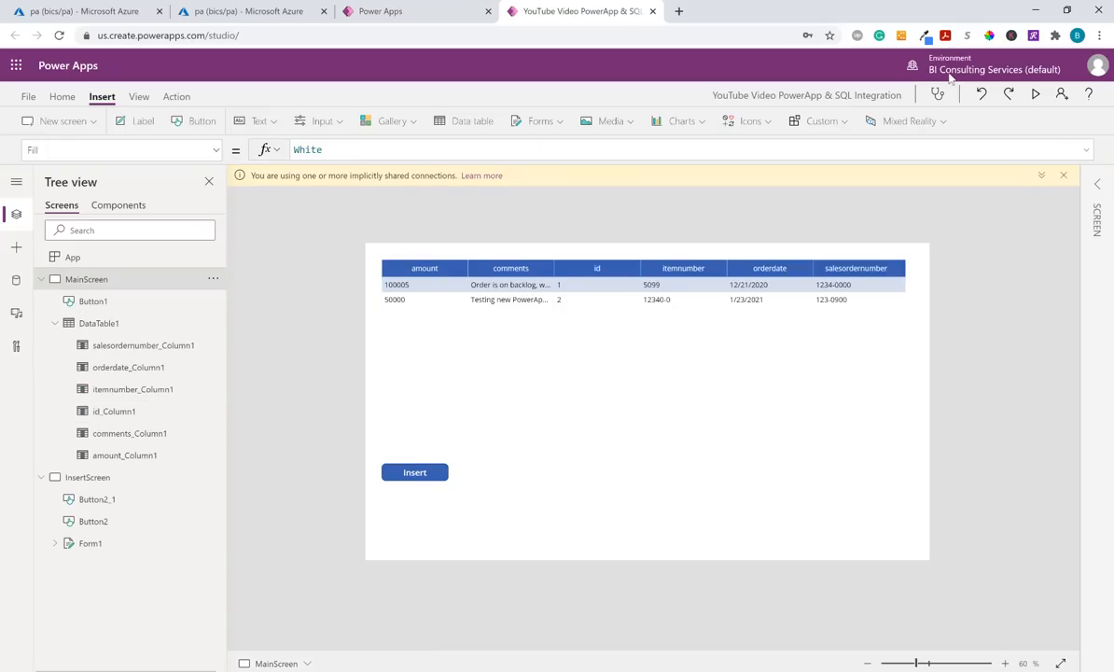
Step: Preview the app from MainScreen, test the Insert button and leave the preview
left_click(1036, 95)
left_click(135, 501)
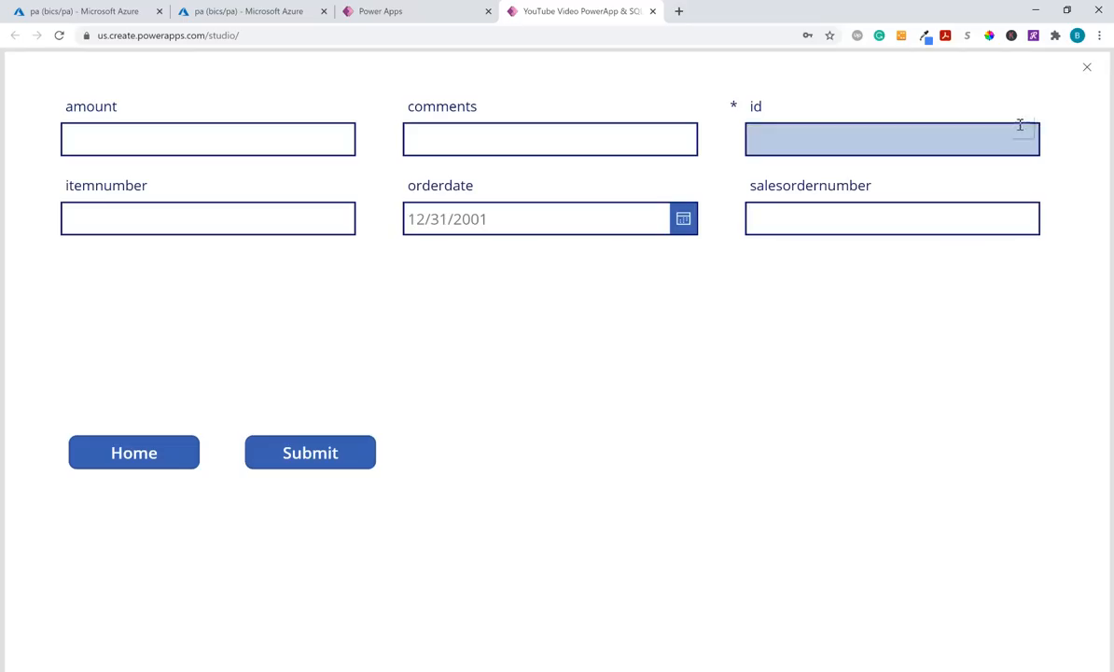
key("Escape")
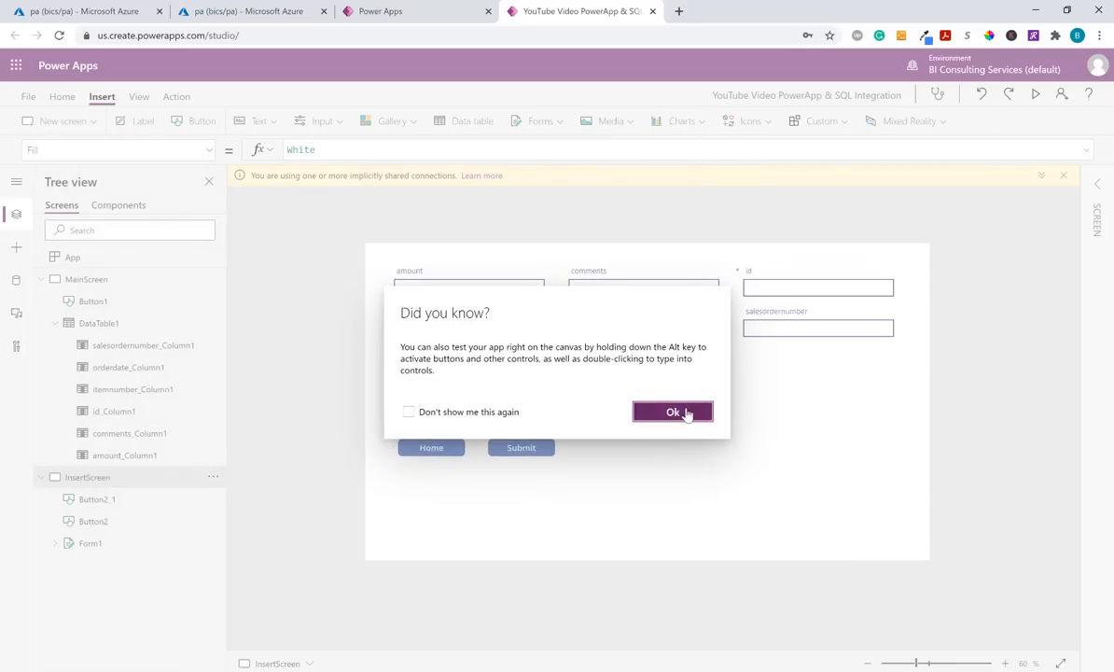
left_click(690, 411)
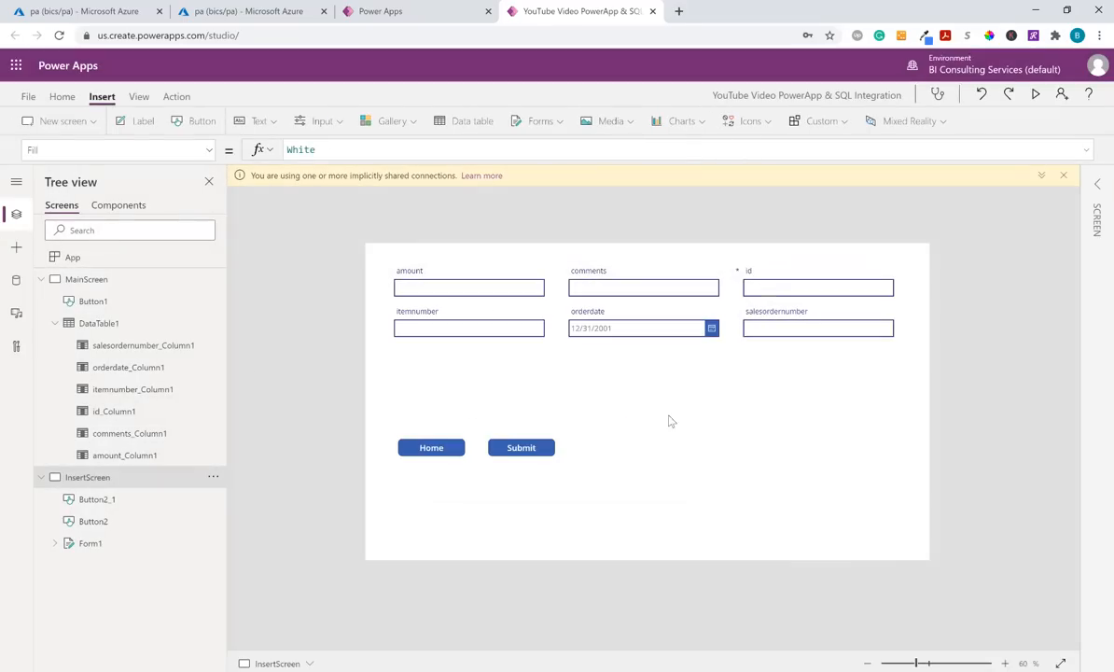
Step: Set the OnSelect formula of InsertScreen's Home button to Navigate(MainScreen)
left_click(101, 283)
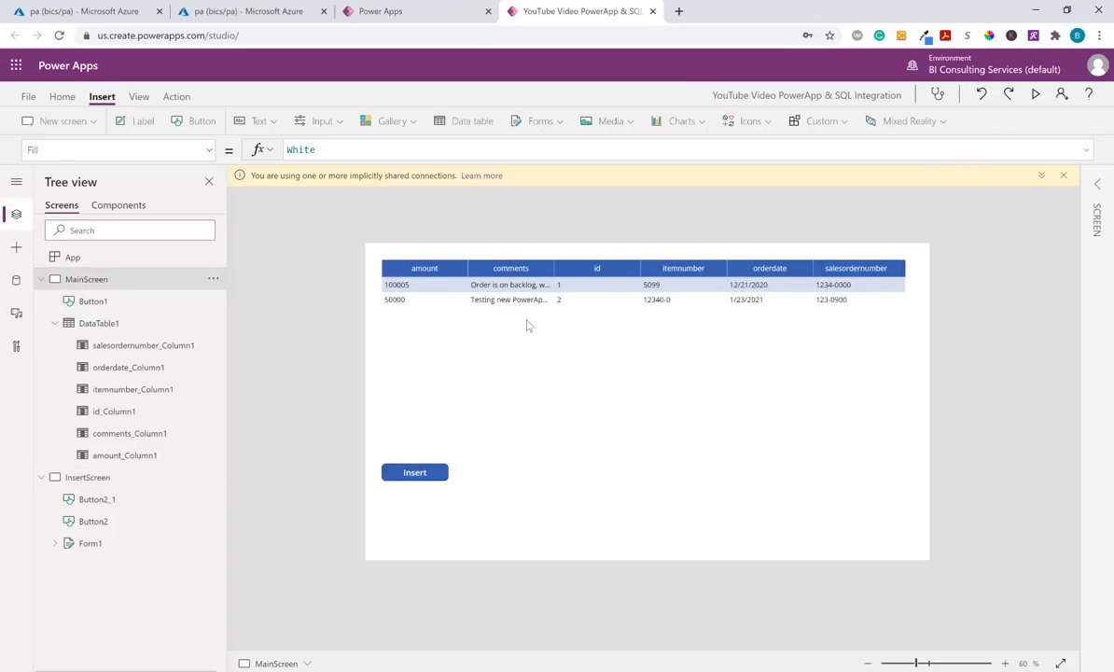
left_click(99, 478)
left_click(529, 445)
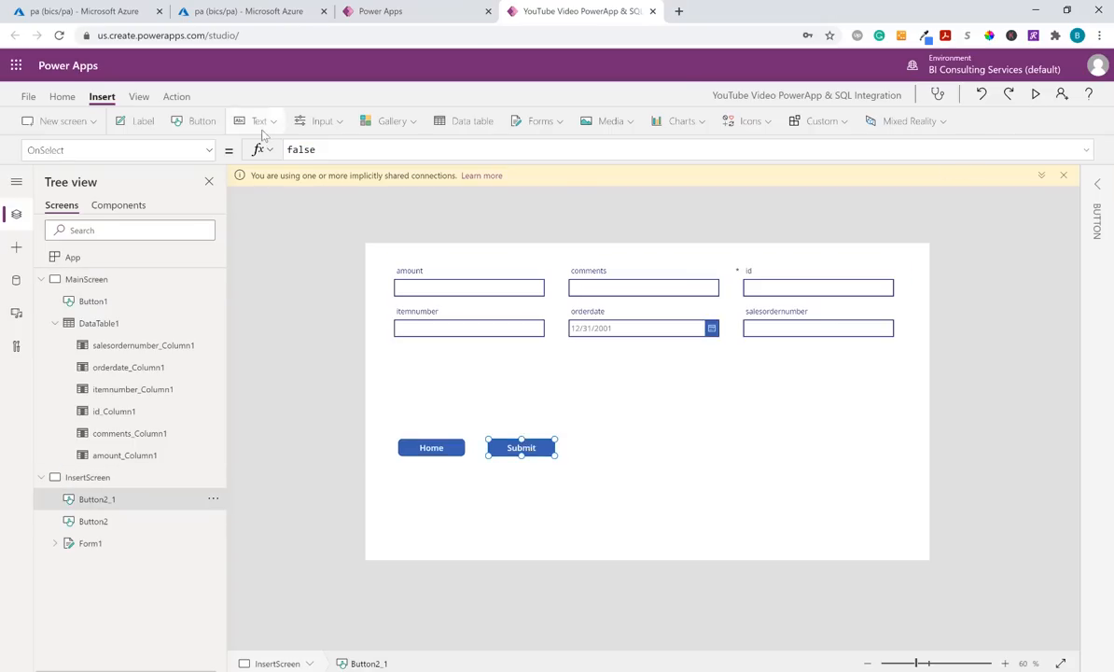
left_click(435, 451)
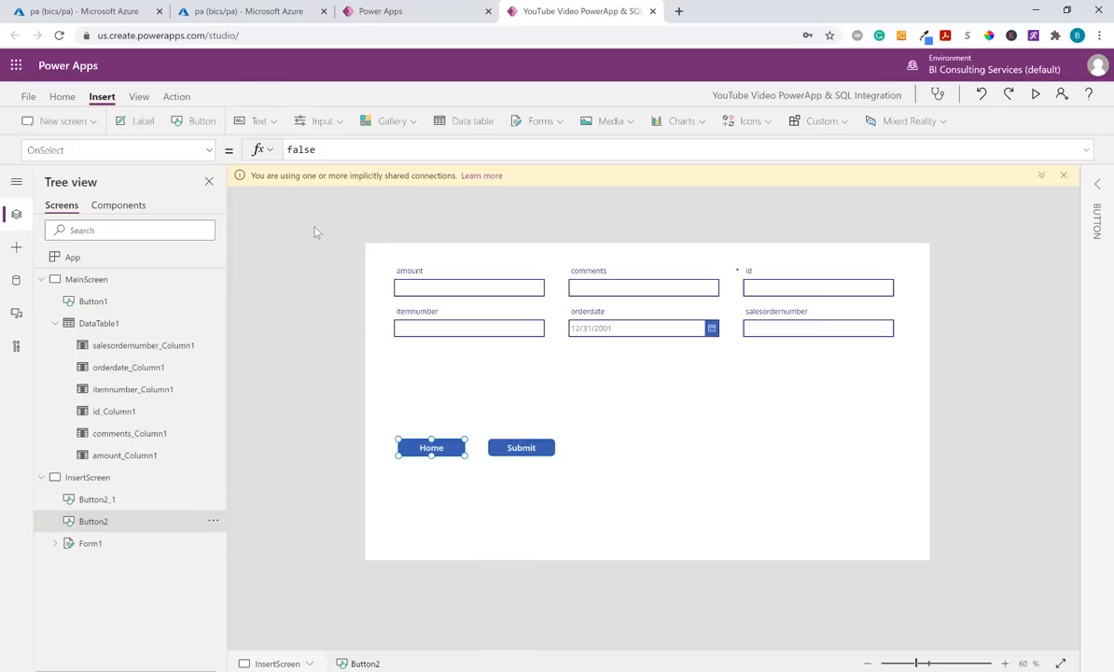
double_click(348, 149)
type("Navigate")
type("(")
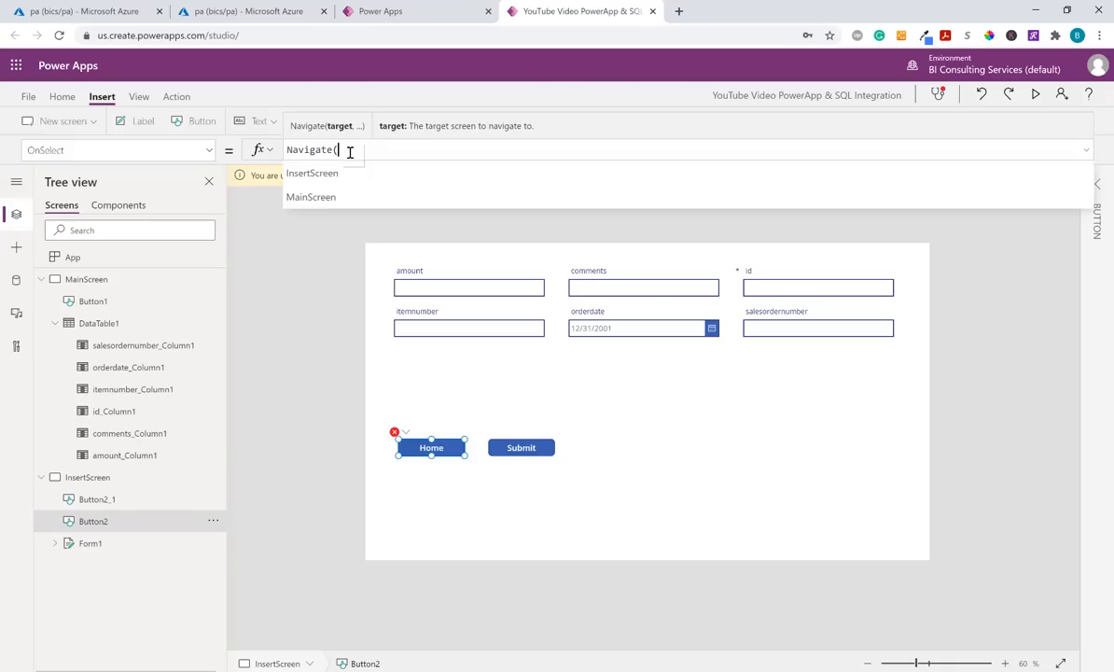
key("BackSpace")
key("BackSpace")
left_click(373, 196)
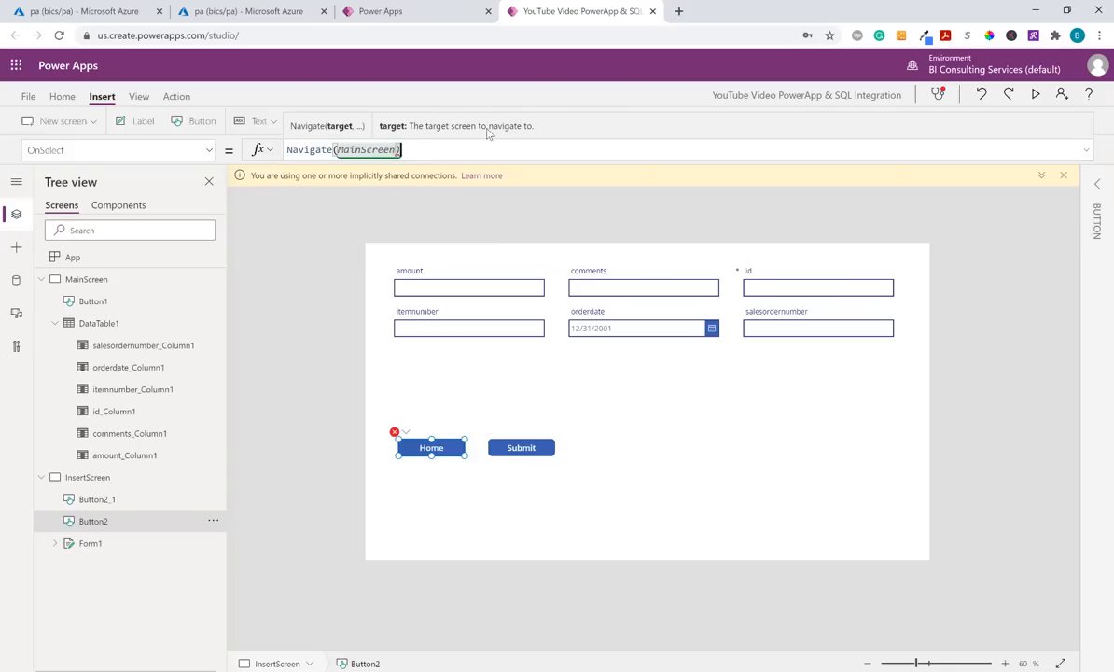
left_click(643, 424)
left_click(529, 516)
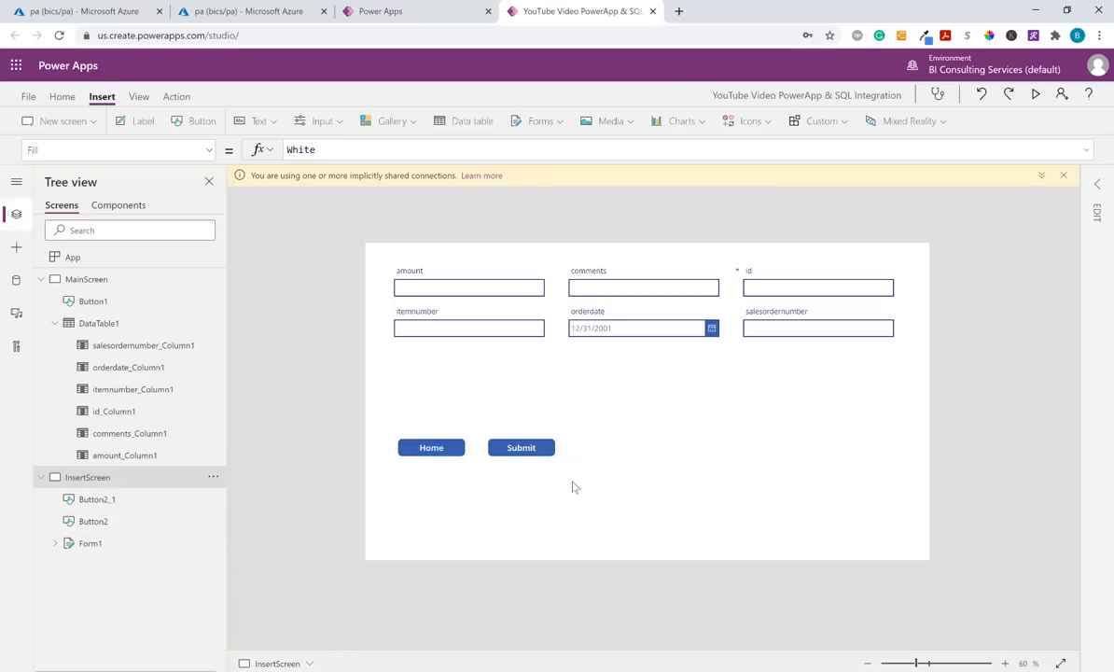
Step: Move the Home and Submit buttons straight down on InsertScreen, below the form's area, keeping them aligned on one line
left_click(431, 448)
left_click_drag(430, 447, 430, 487)
left_click(520, 448)
left_click_drag(518, 449, 519, 487)
Step: Set the OnSelect formula of the Submit button to SubmitForm(Form1)
left_click(333, 148)
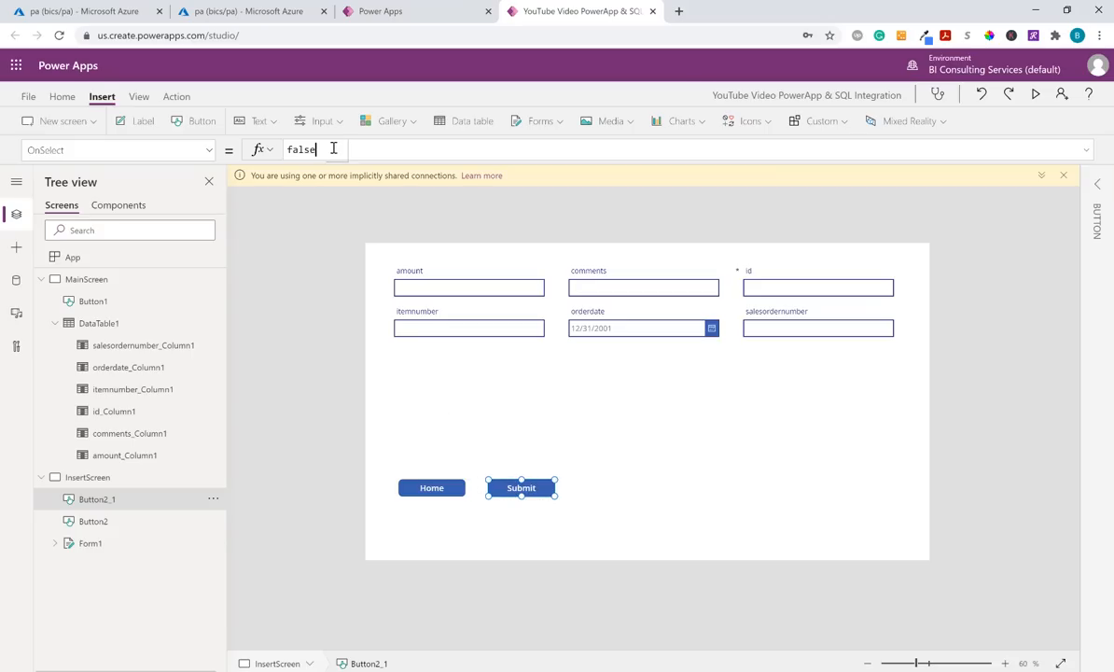
double_click(333, 148)
key("BackSpace")
type("SubmitForm(")
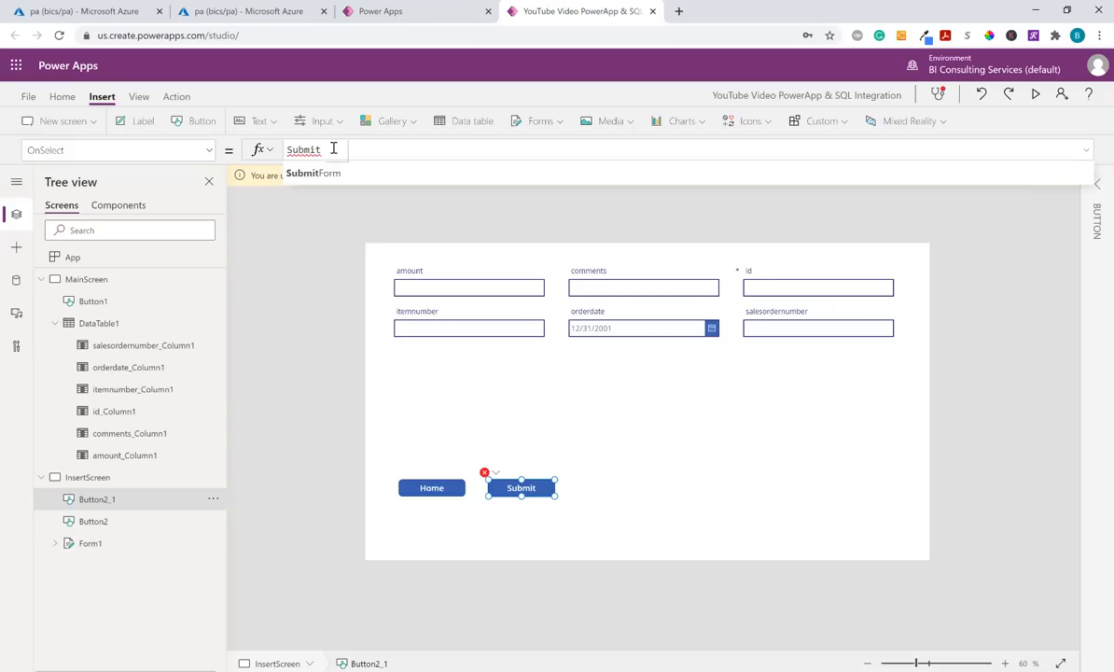
left_click(388, 175)
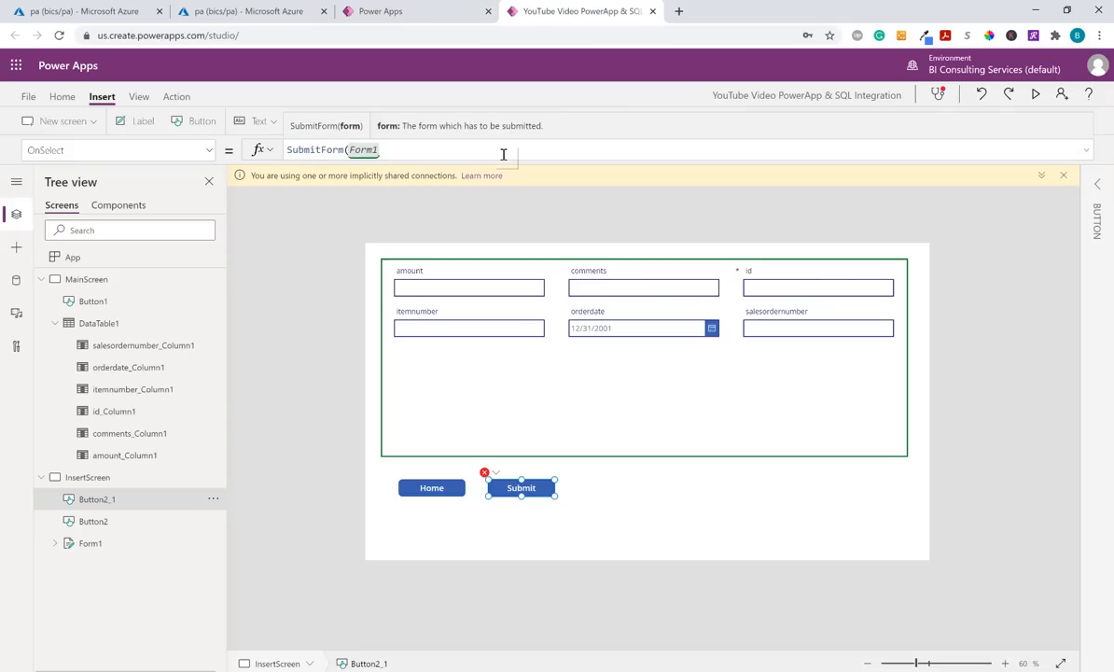
left_click(684, 497)
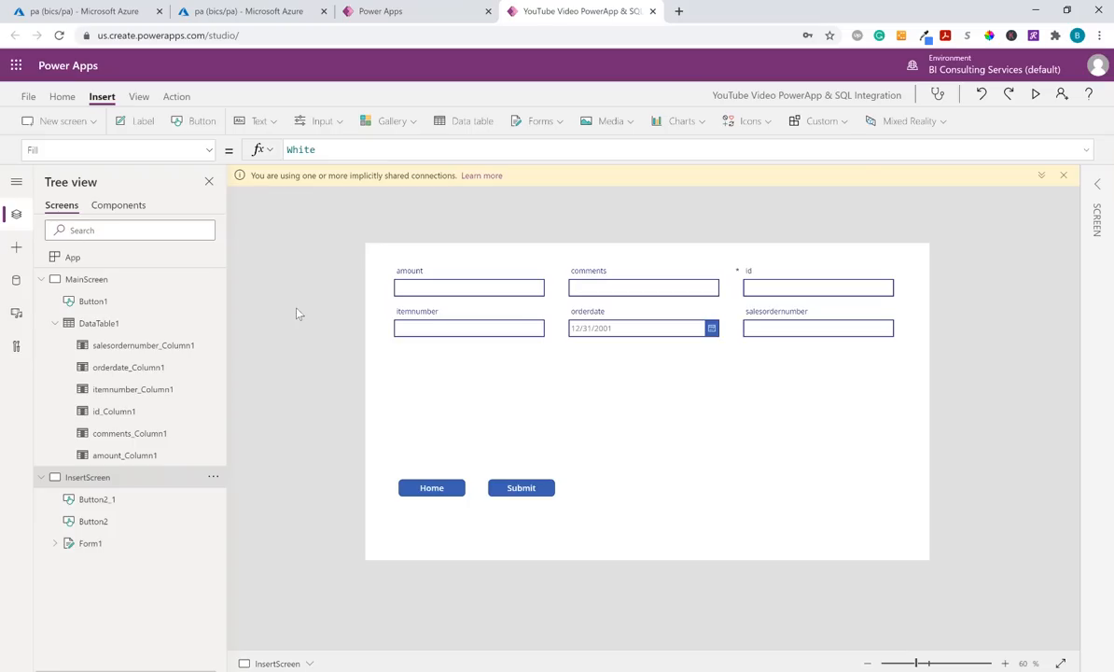
Step: Preview the app from MainScreen, open the insert form and enter 7000000 as the amount
left_click(105, 285)
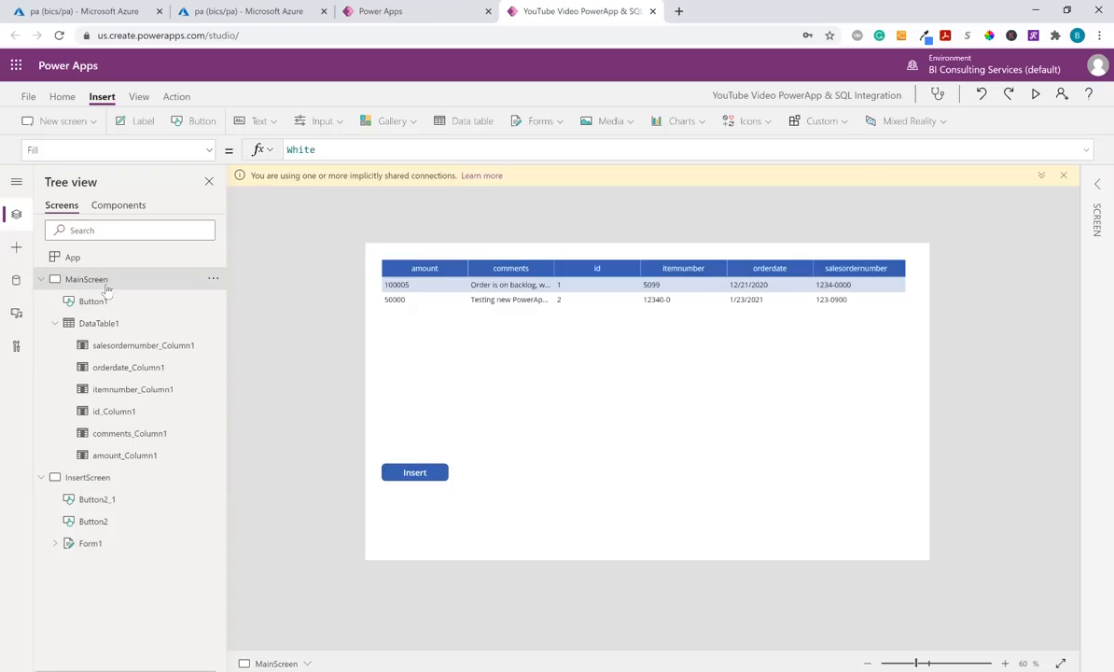
left_click(1038, 94)
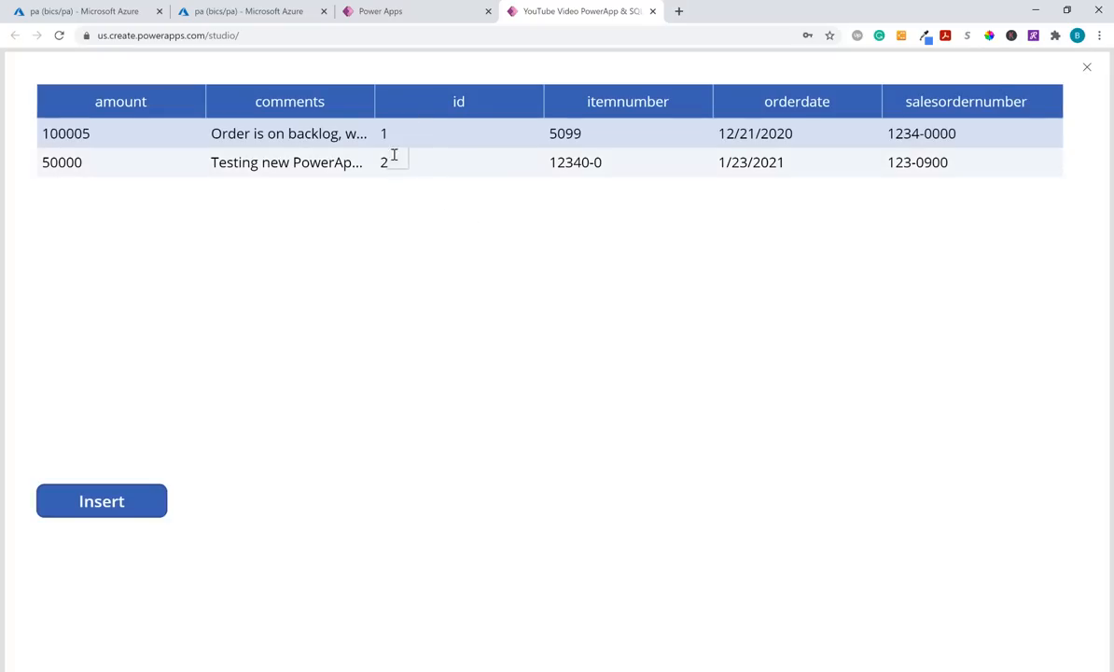
left_click(114, 512)
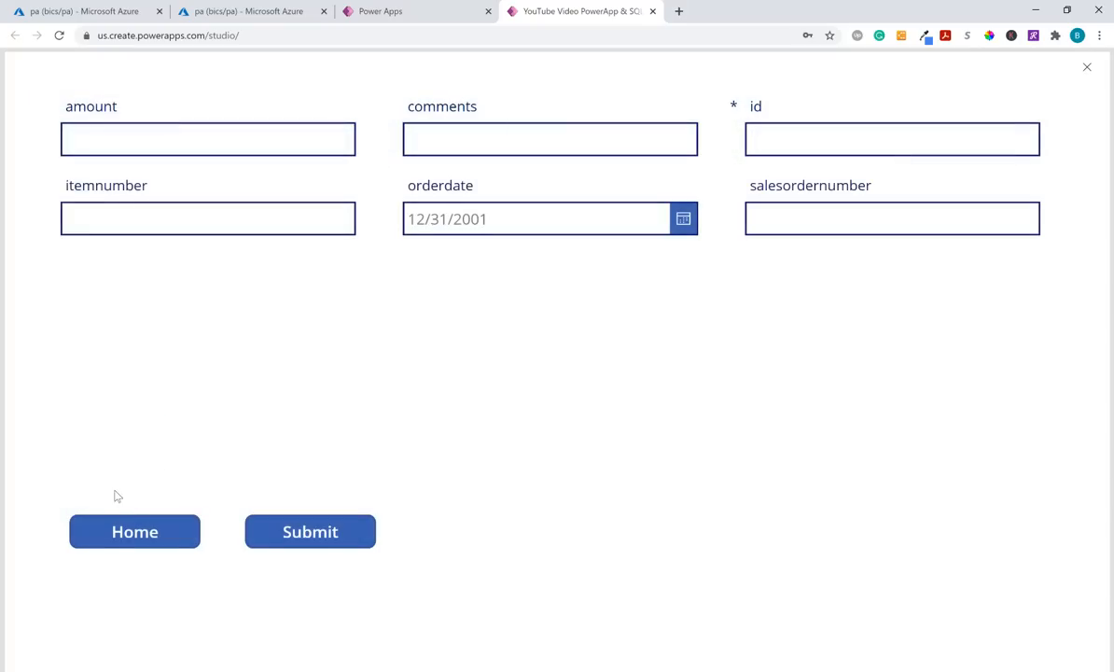
left_click(235, 145)
type("7000000")
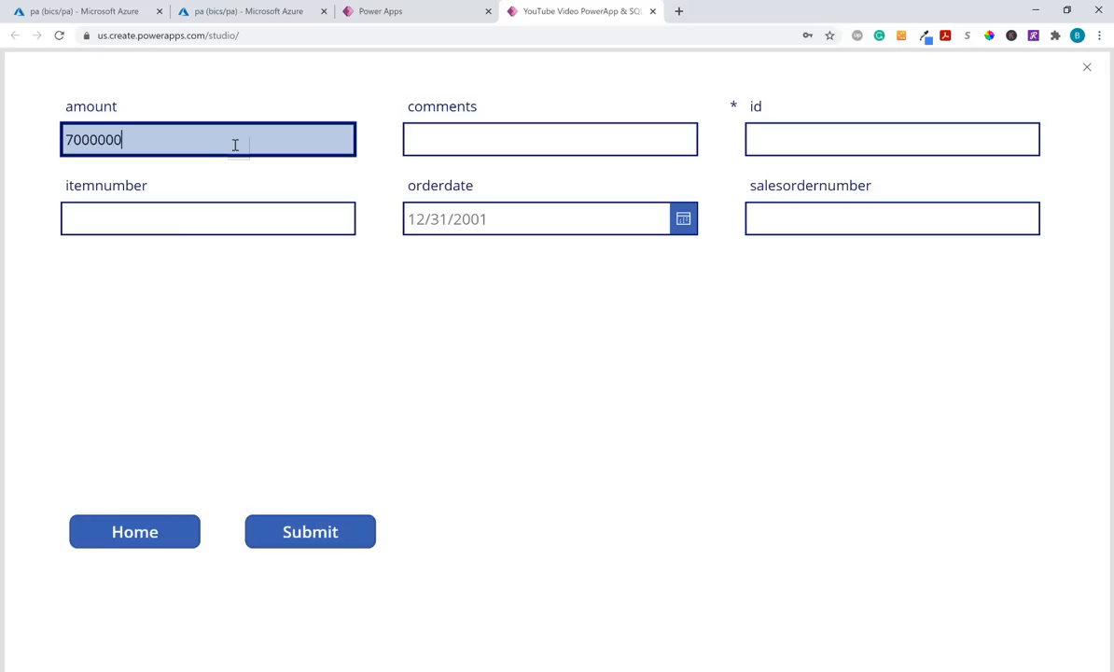
Step: Enter "YouTube Video on SQL Sever & Power BI integration" as the new record's comments
left_click(448, 146)
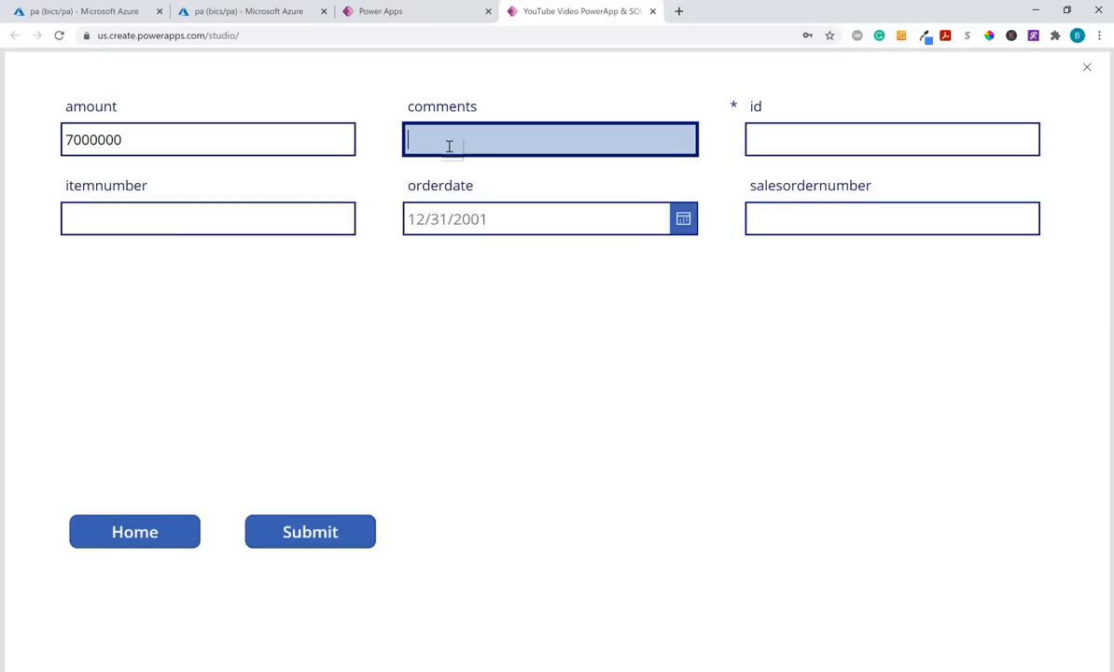
type("YouTube Video ")
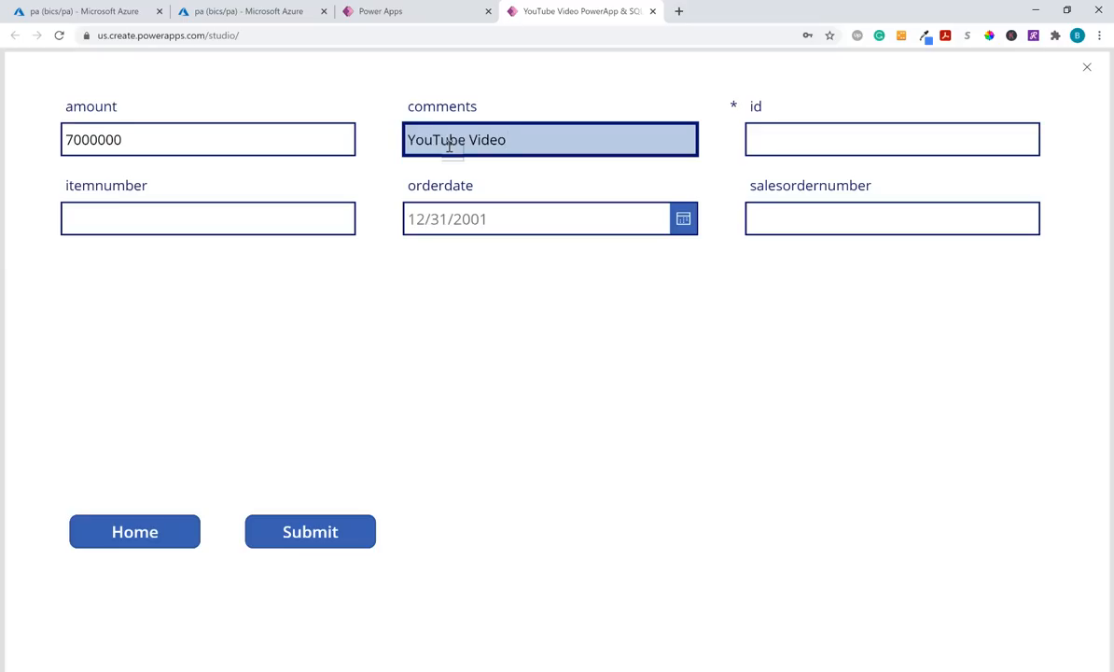
type("on SQL SErv")
key("BackSpace")
key("BackSpace")
key("BackSpace")
type("ever & ")
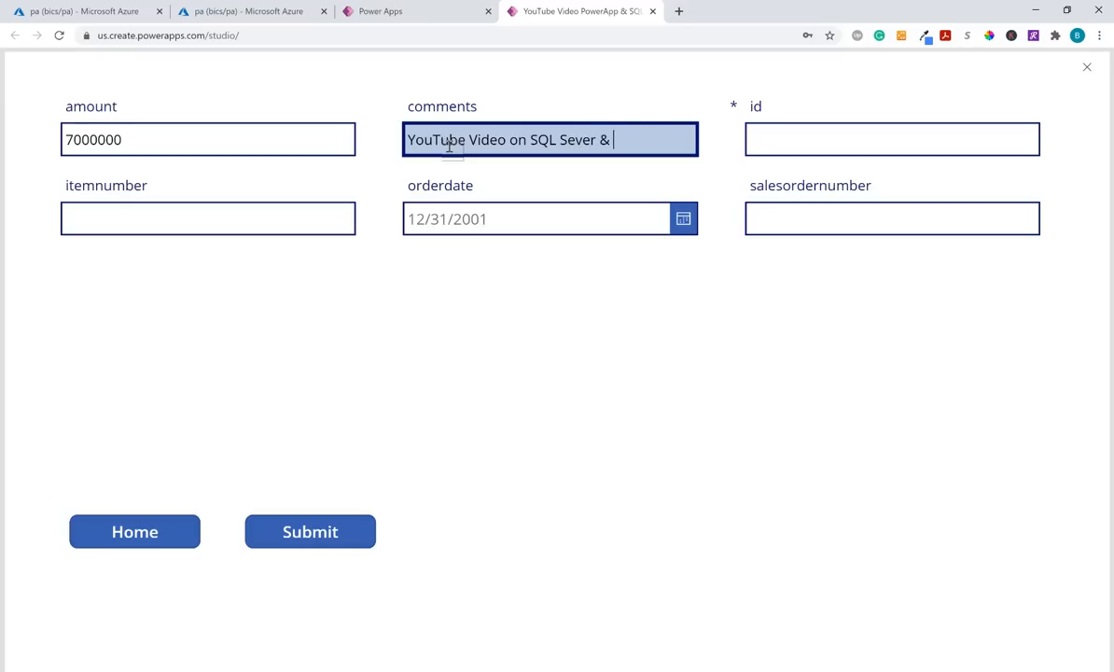
type("Power BI integration")
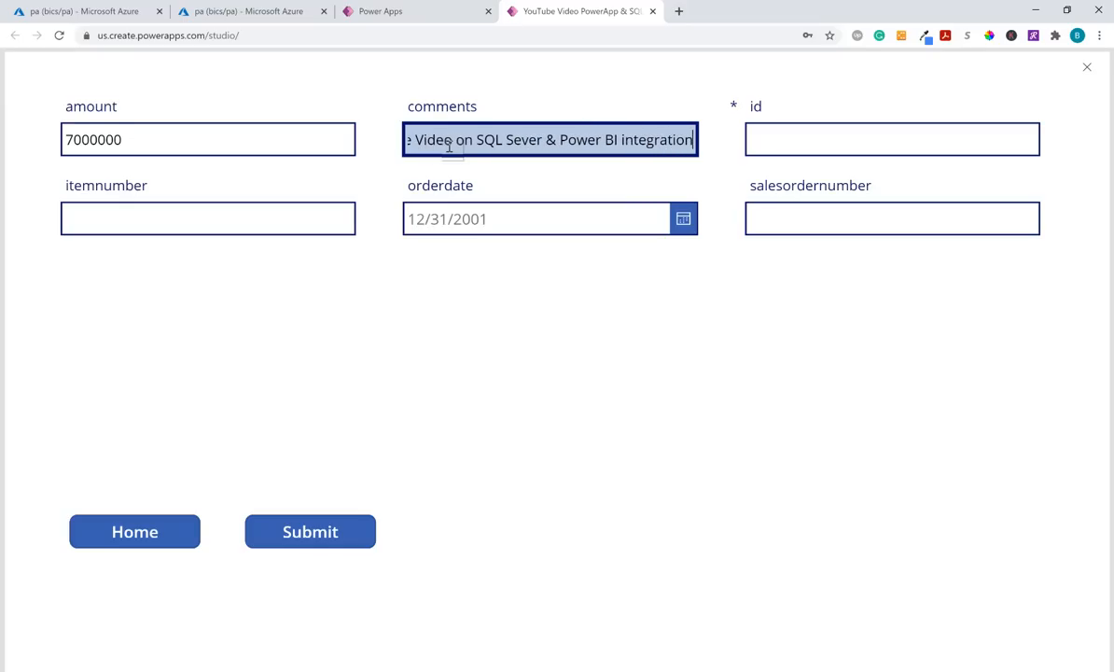
Step: Enter 3 as the new record's id and 090-1234 as its itemnumber
left_click(826, 132)
type("3")
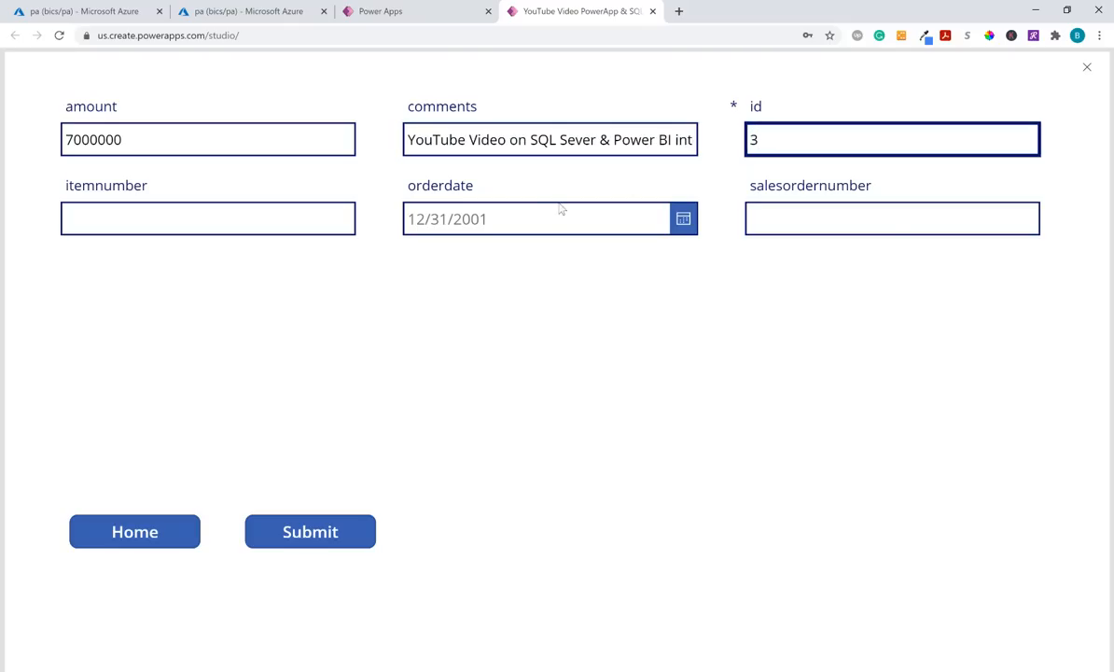
left_click(319, 213)
type("090-1234")
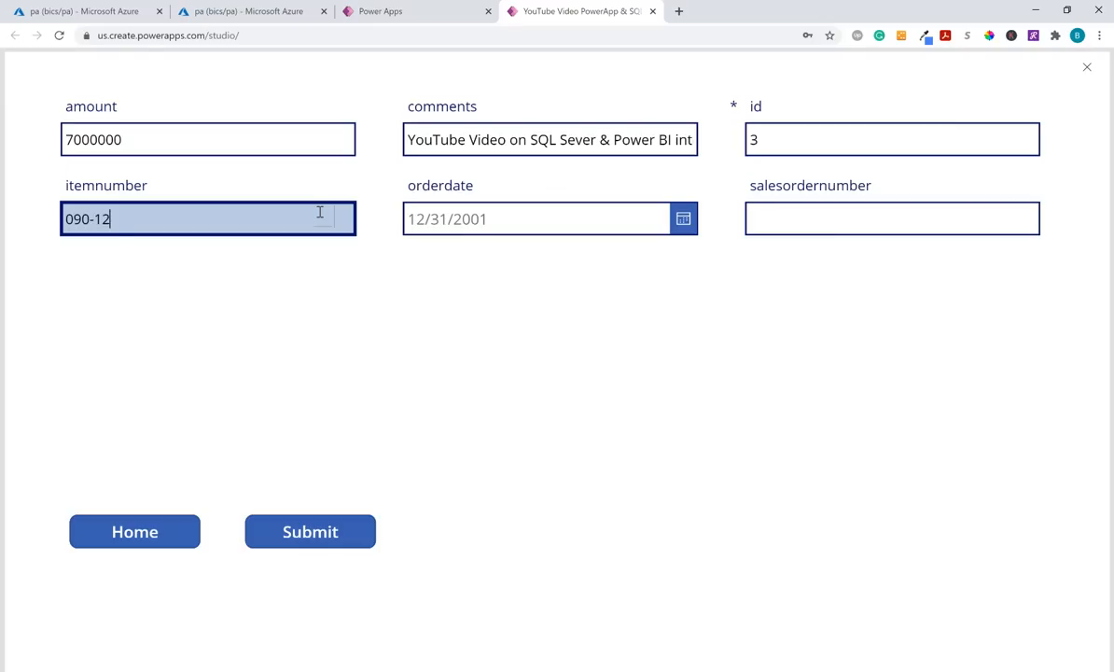
Step: Set the new record's orderdate to 8/1/2020 with the date picker
left_click(664, 218)
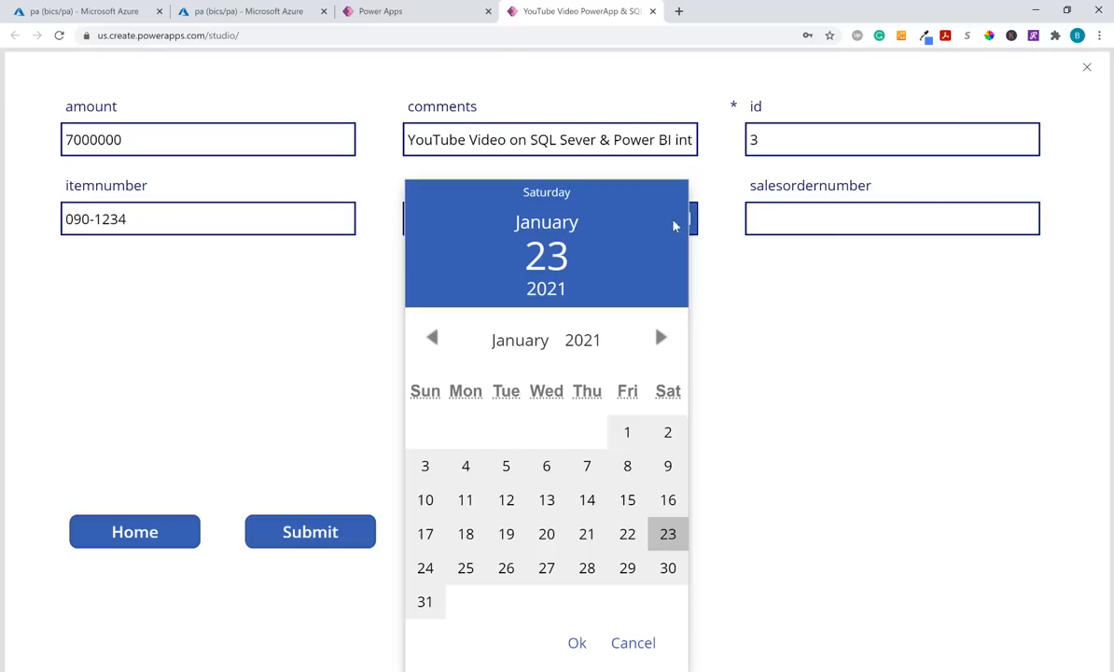
left_click(433, 336)
left_click(433, 362)
left_click(433, 362)
left_click(433, 362)
left_click(433, 362)
left_click(667, 432)
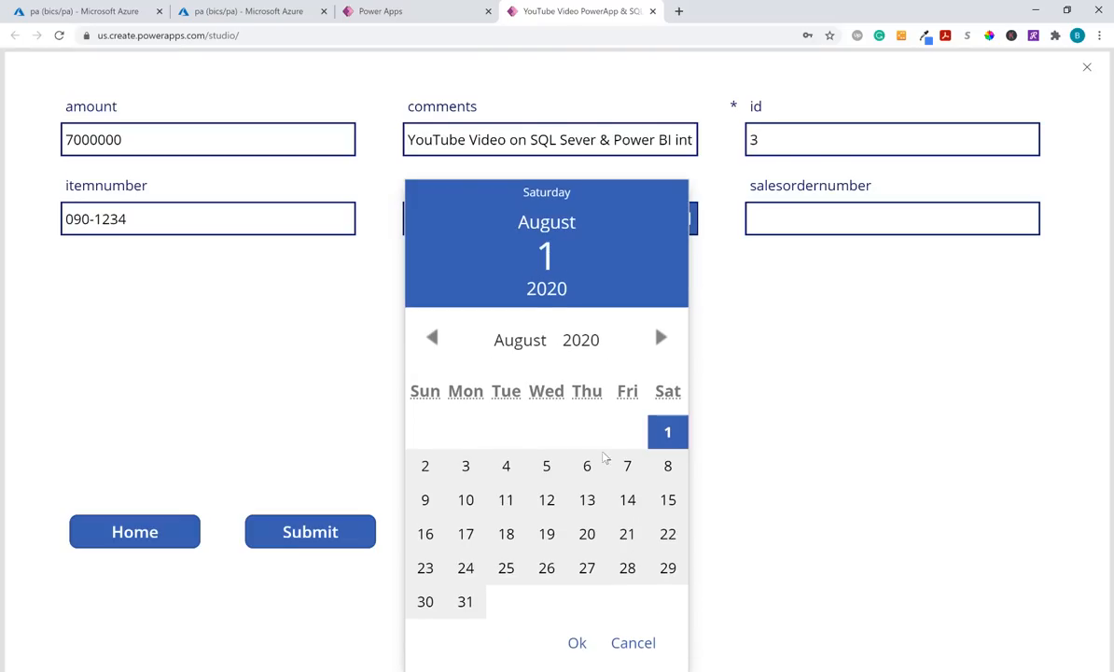
left_click(575, 646)
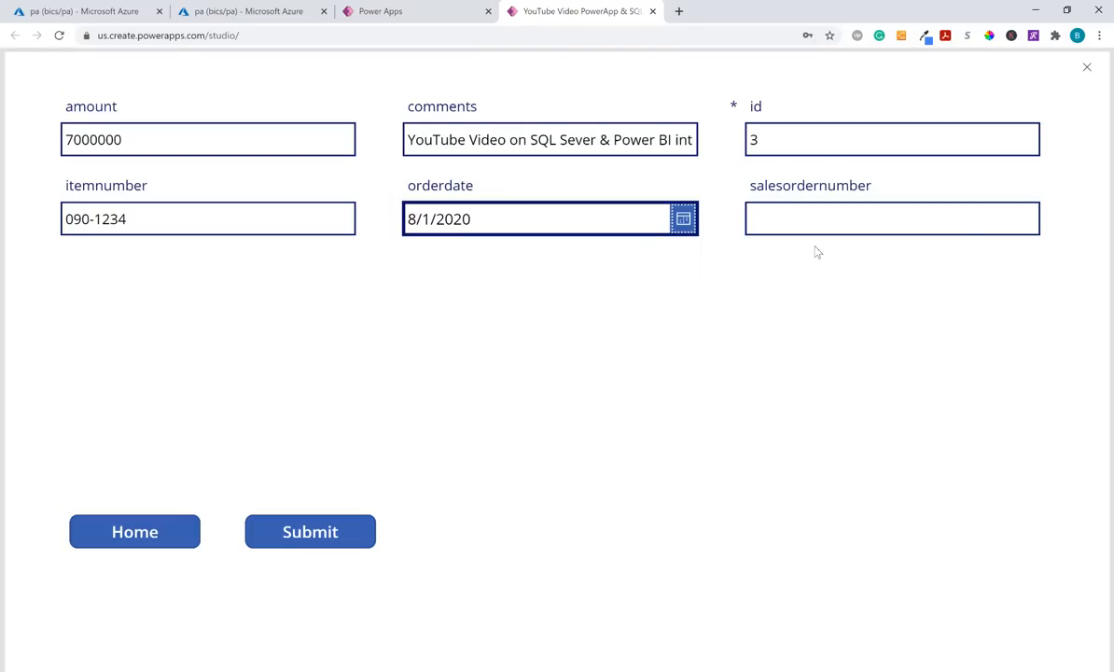
Step: Fill in the sales order number, submit the new record and close the app preview
left_click(958, 224)
type("70-0001")
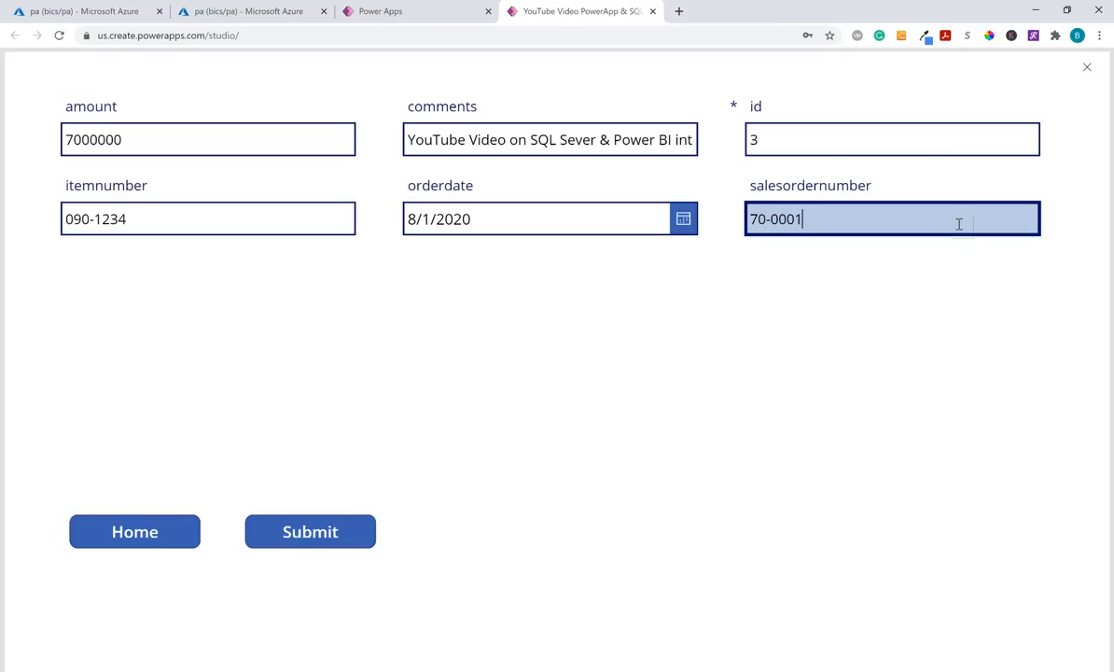
left_click(342, 533)
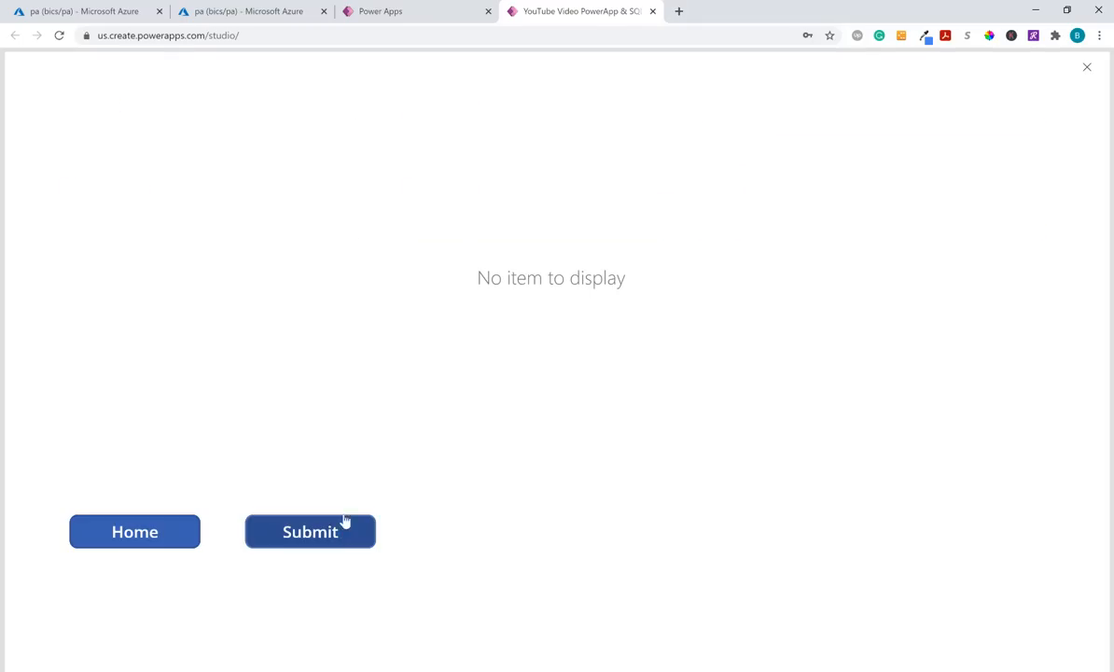
left_click(1086, 69)
Step: Switch to the Azure query editor and run only the select statement on dbo.salesorderinventorytbl to check the inserted record
left_click(245, 11)
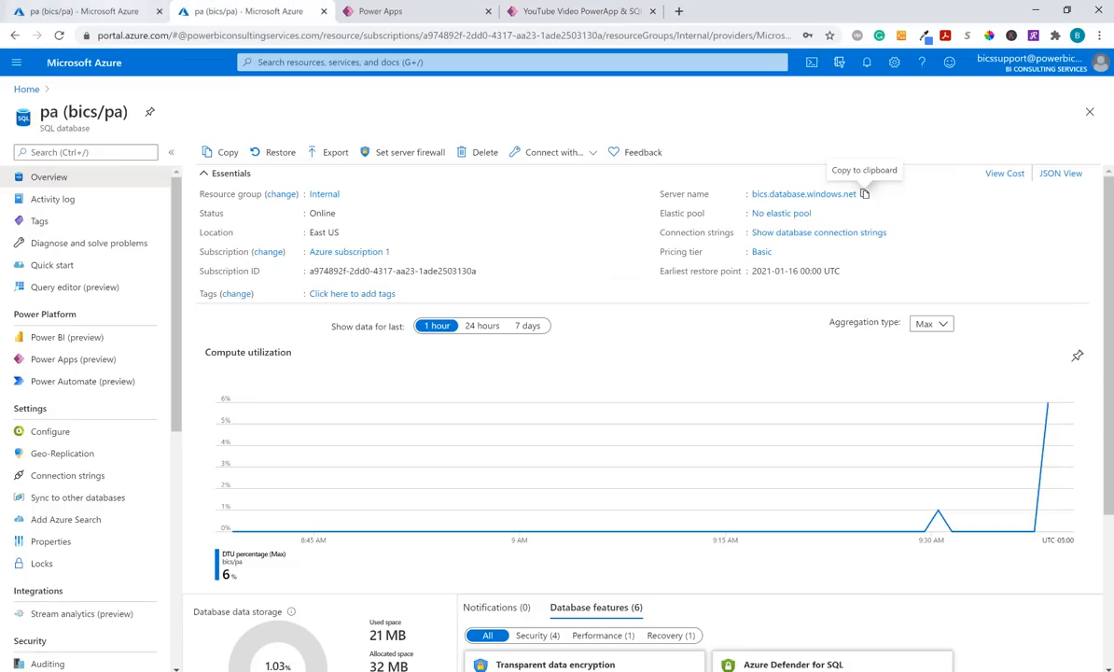
left_click(85, 11)
left_click(499, 380)
left_click_drag(506, 378, 283, 382)
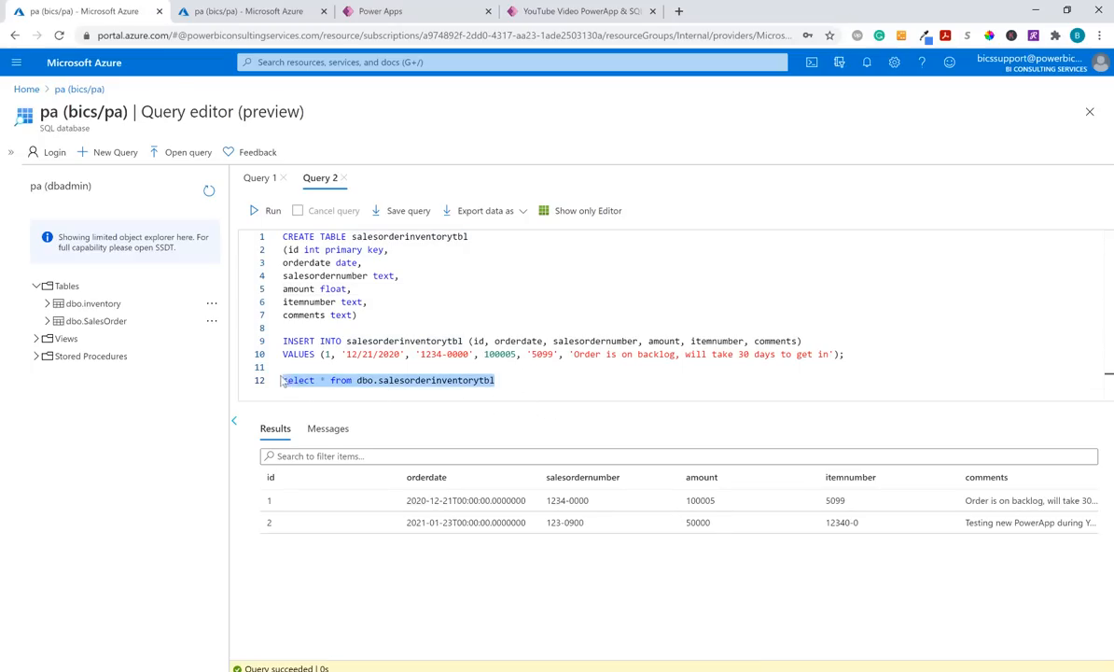
left_click(263, 211)
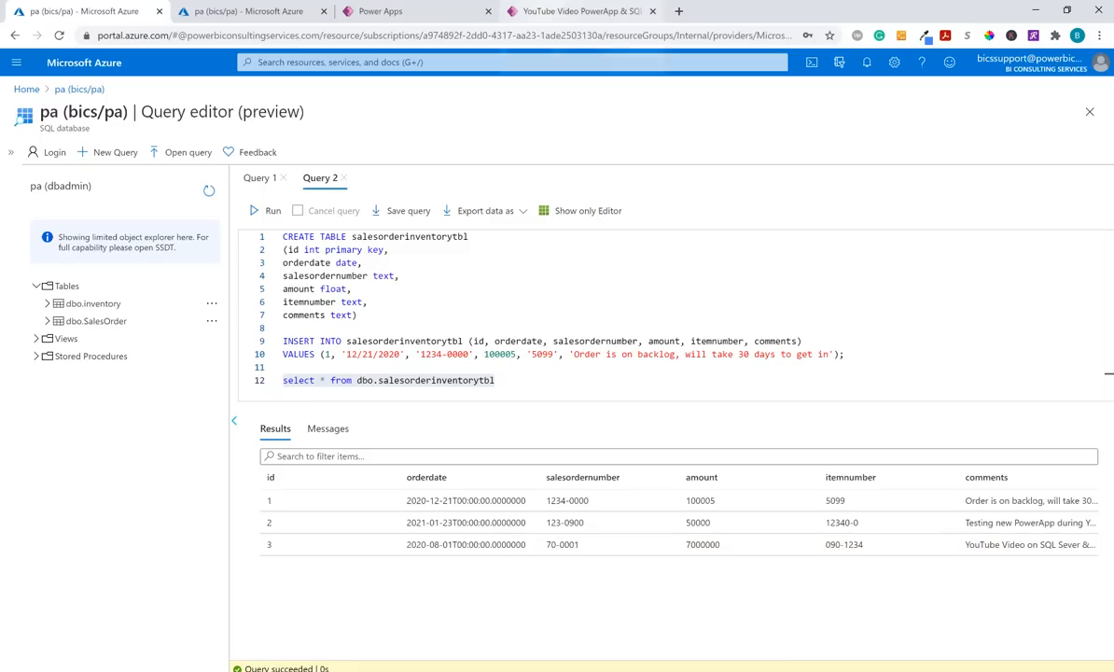
Step: Return to the app in Power Apps Studio and check the OnSelect formulas of InsertScreen's Submit and Home buttons
left_click(579, 11)
left_click(673, 409)
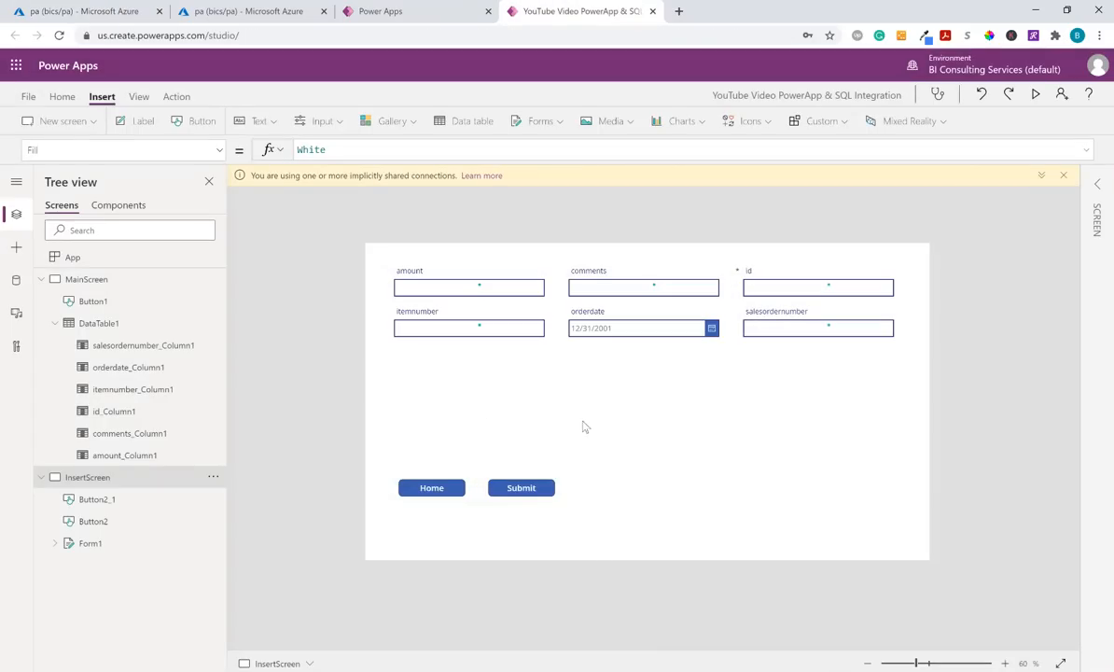
left_click(519, 487)
left_click(422, 490)
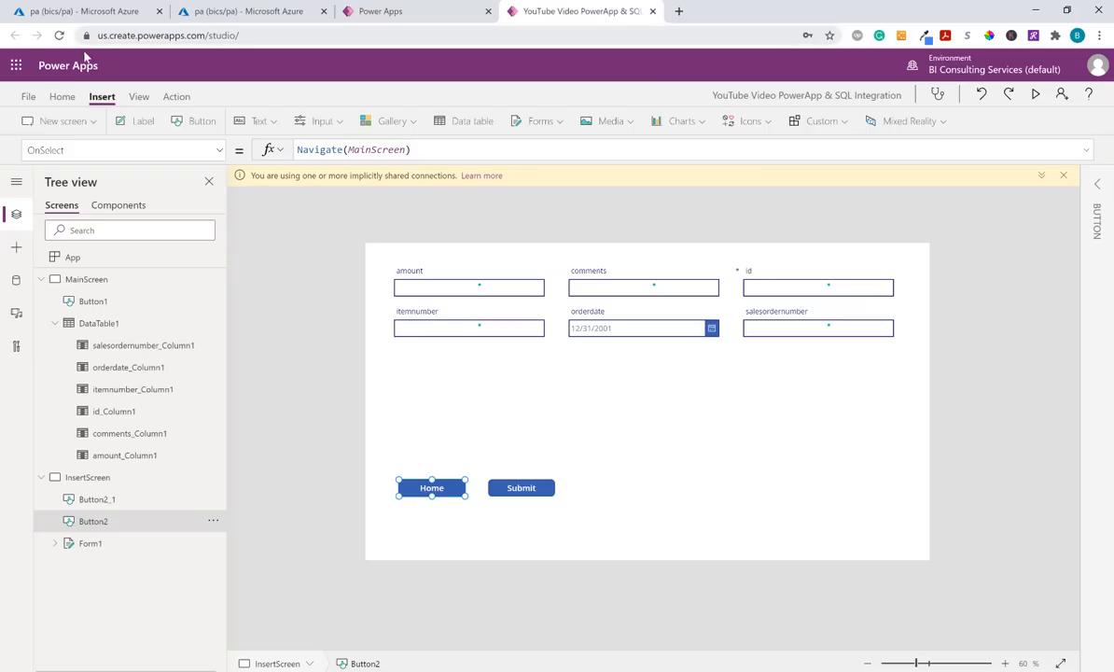
Step: Save the app to the cloud under the name "YouTube Video PowerApp & SQL Integration"
left_click(28, 96)
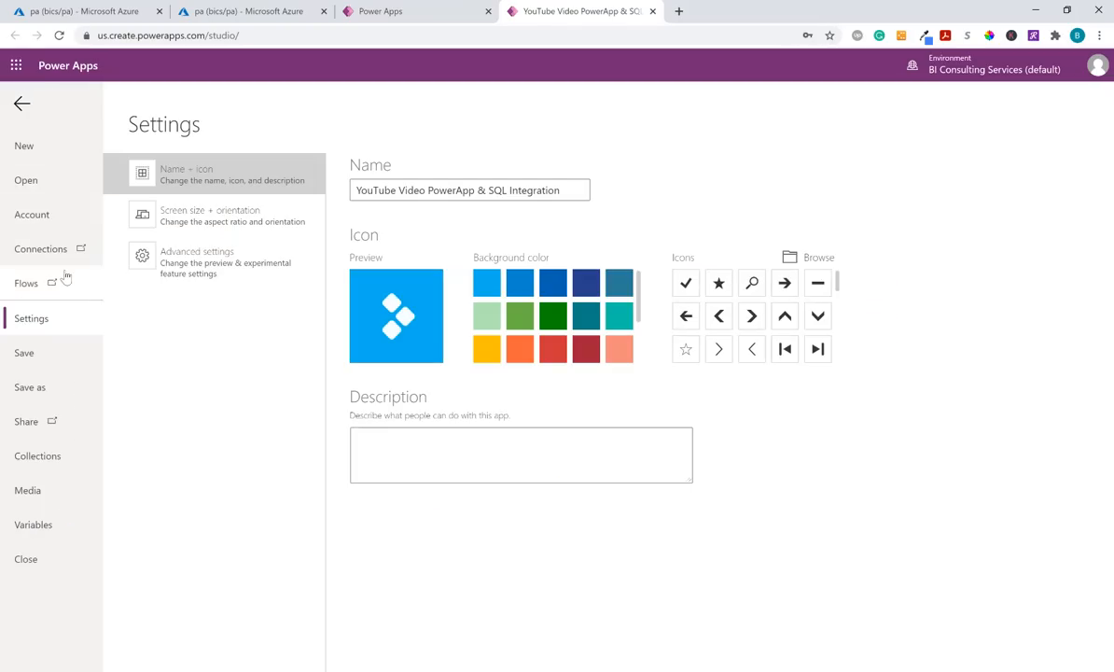
left_click(33, 382)
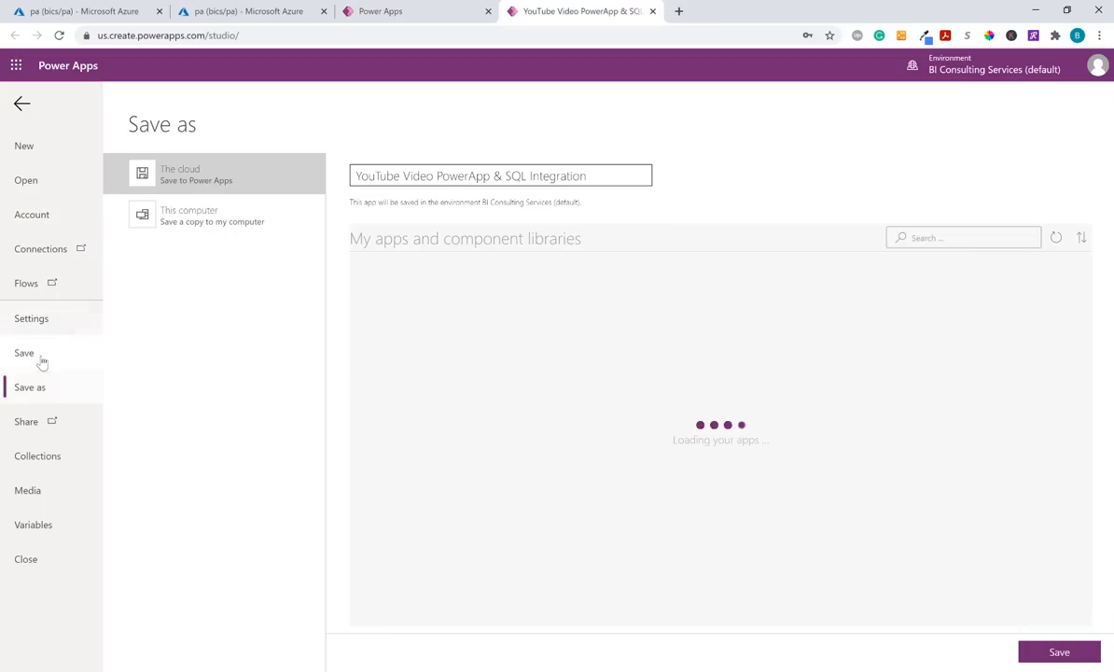
left_click(1058, 651)
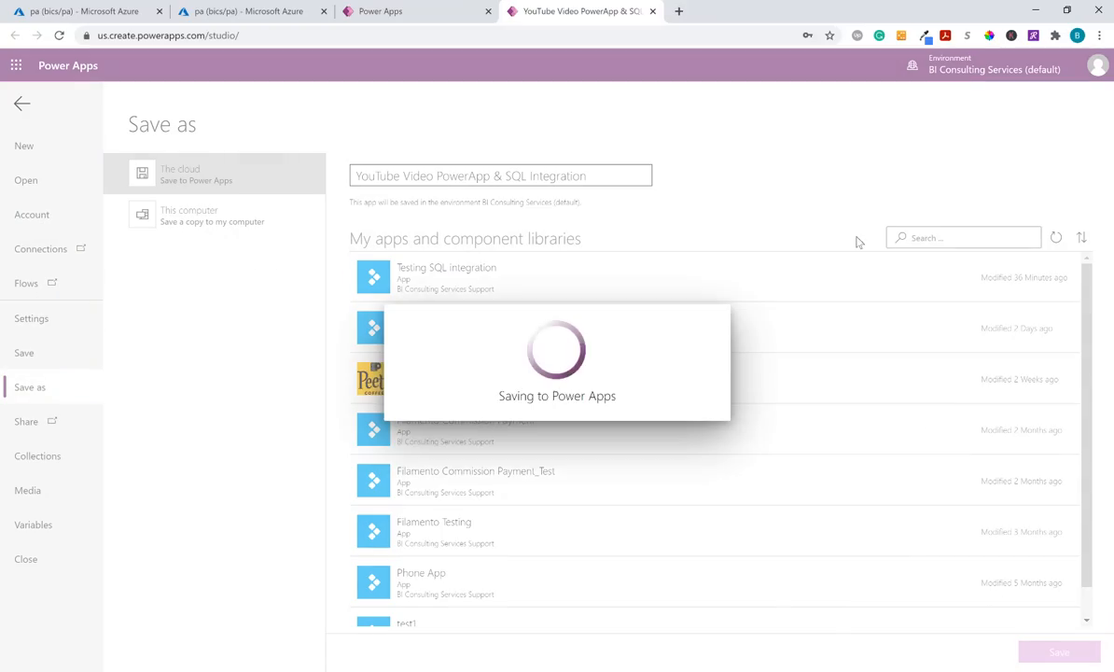
Step: Switch to the Power Apps maker portal
left_click(422, 15)
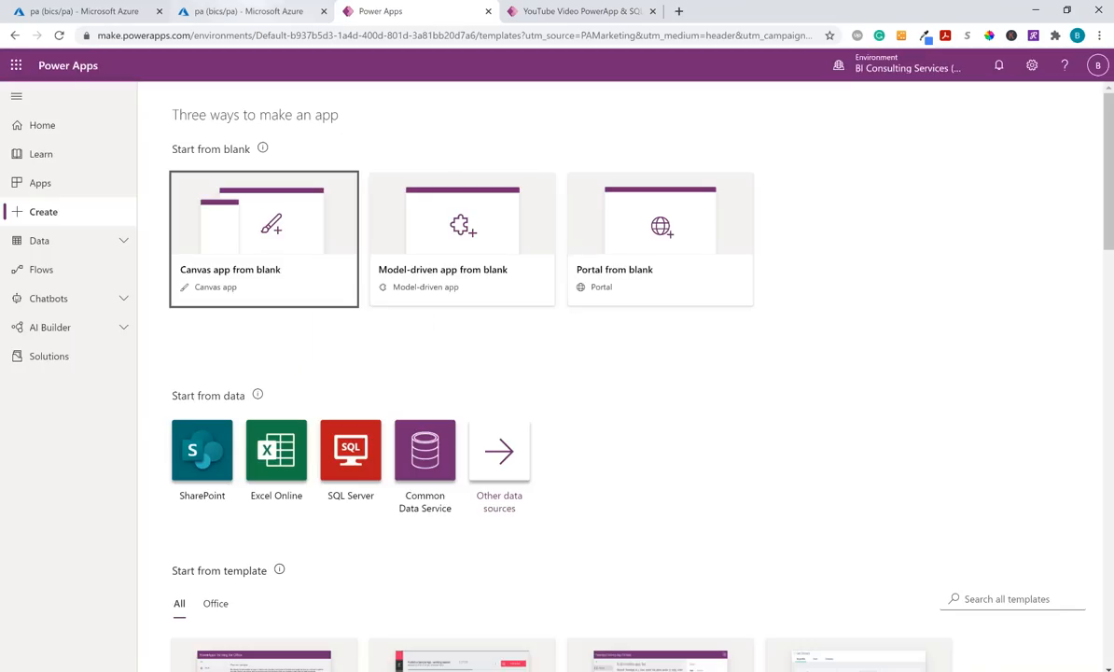